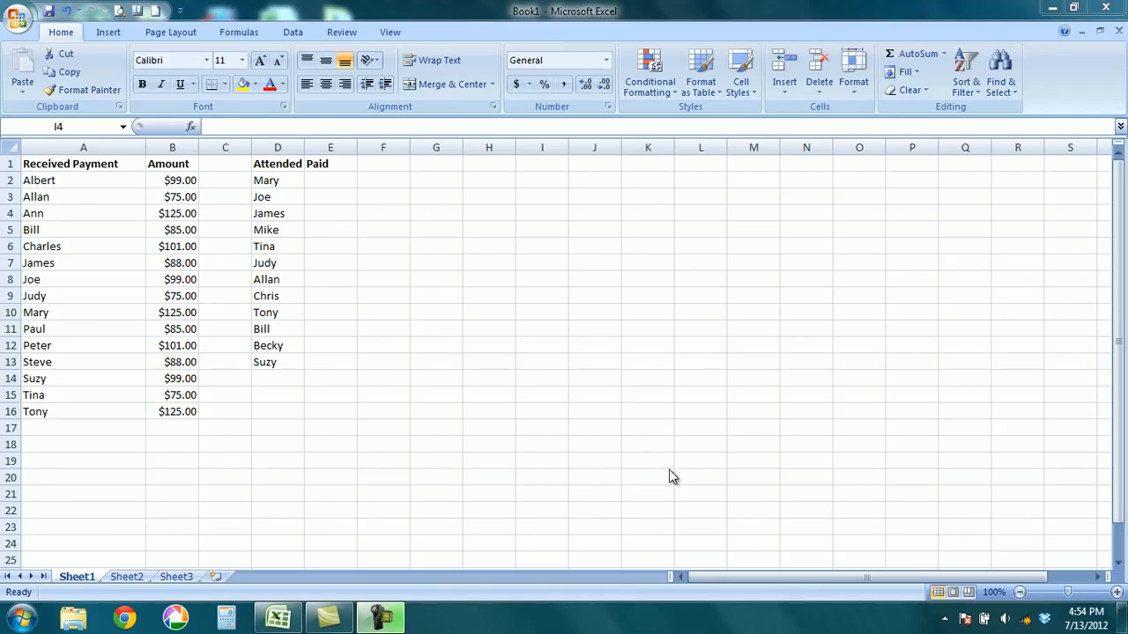
Review the Received Payment and Amount columns and the first entry of the Attended list.
{"action": "left_click", "coordinate": [265, 180]}
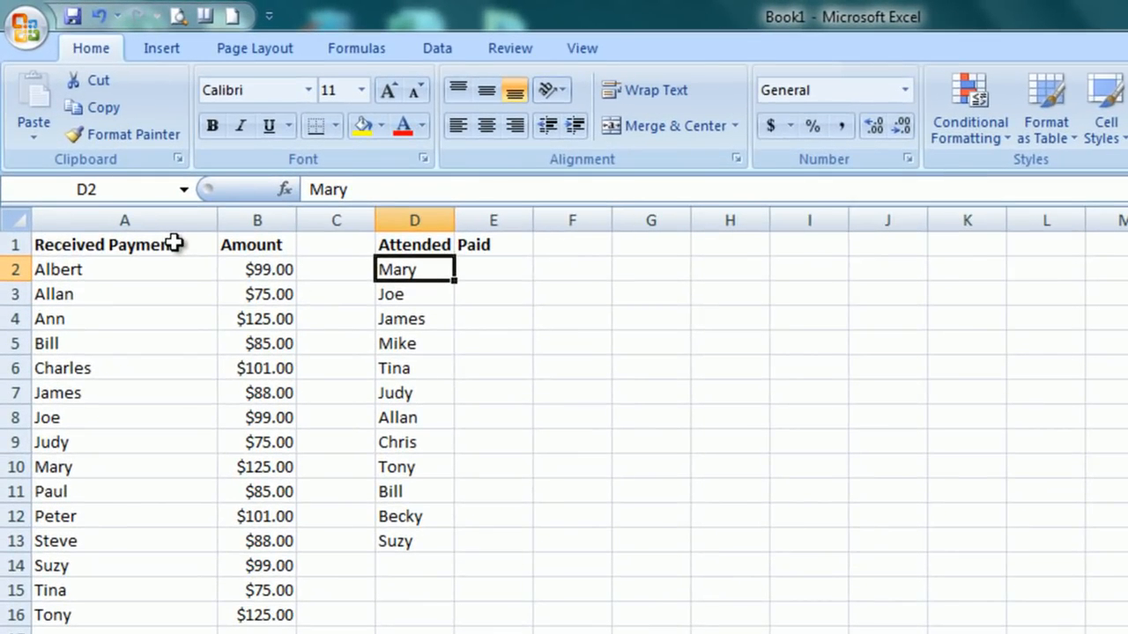
{"action": "left_click_drag", "start_coordinate": [176, 243], "coordinate": [130, 617]}
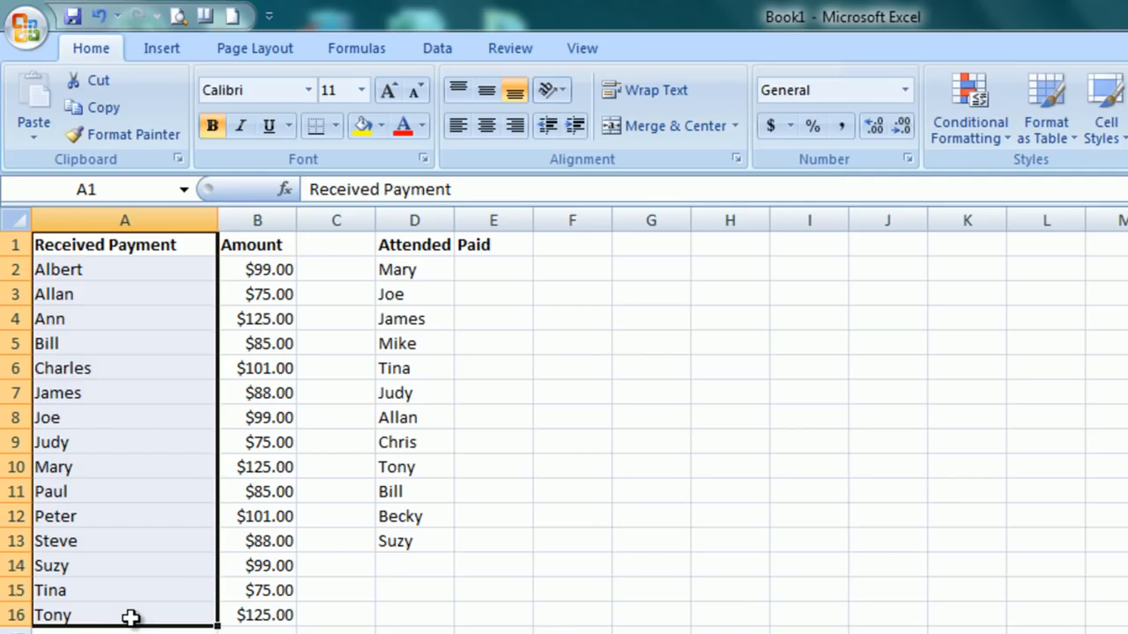
{"action": "left_click_drag", "start_coordinate": [272, 272], "coordinate": [252, 610]}
{"action": "left_click", "coordinate": [409, 263]}
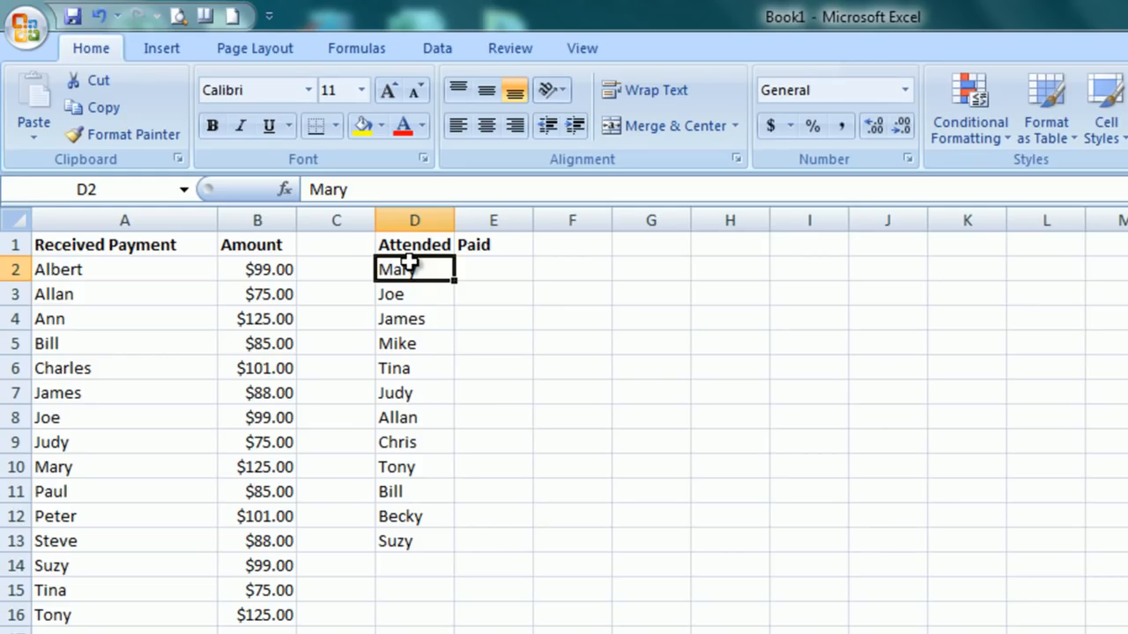
Name the two-column range starting at A2 and extending well below the last Received Payment and Amount entries "paid".
{"action": "left_click", "coordinate": [55, 272]}
{"action": "left_click_drag", "start_coordinate": [190, 278], "coordinate": [294, 617]}
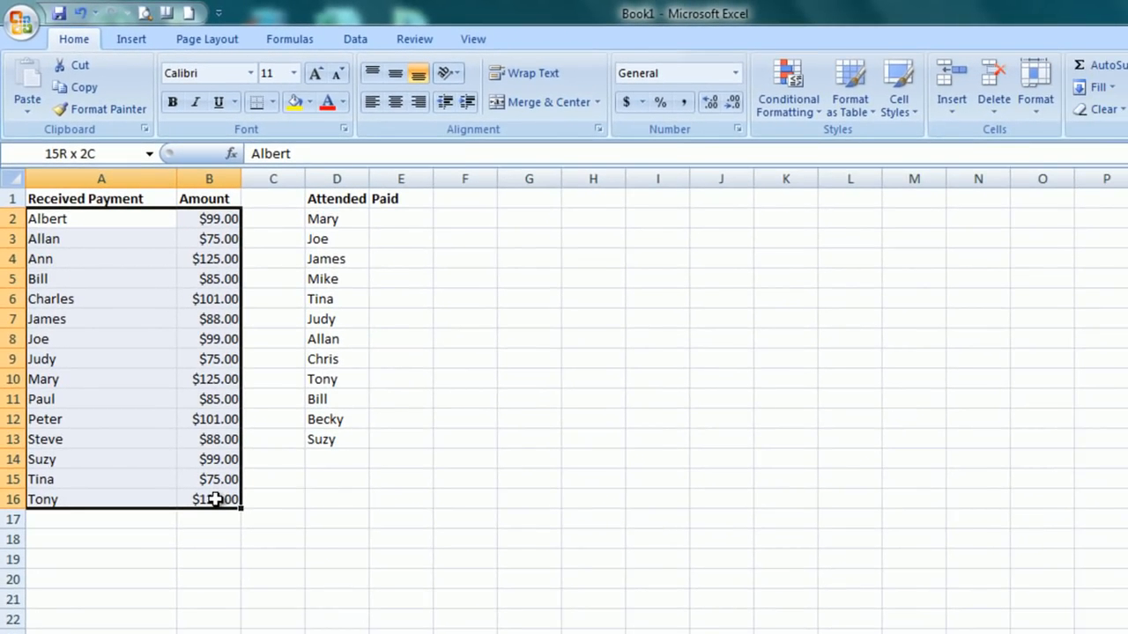
{"action": "left_click_drag", "start_coordinate": [215, 499], "coordinate": [211, 633]}
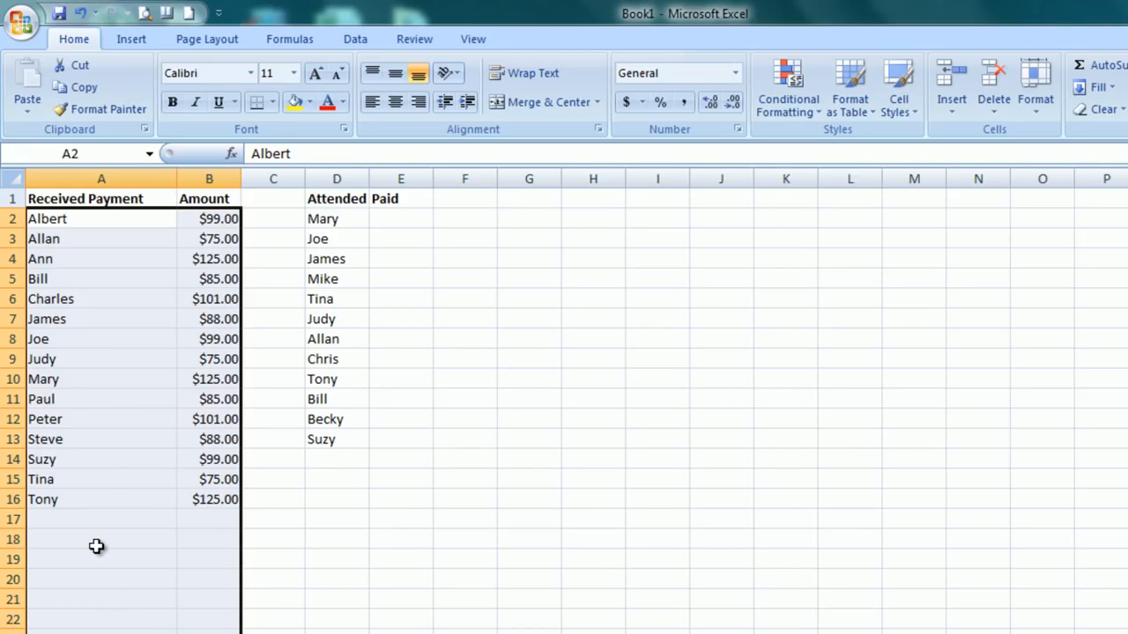
{"action": "right_click", "coordinate": [106, 344]}
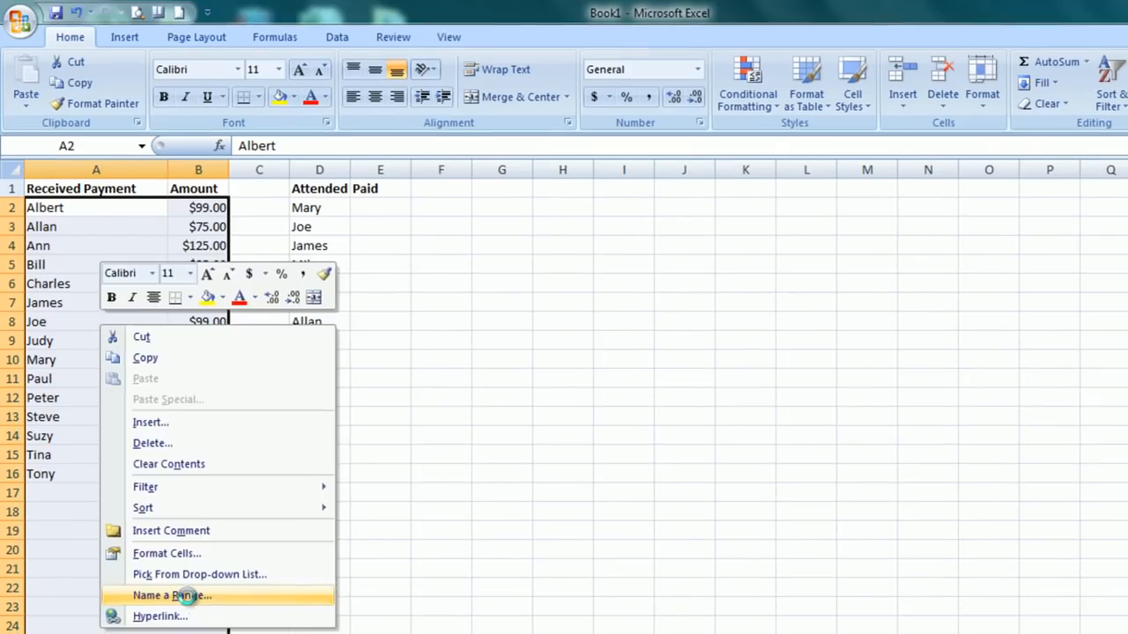
{"action": "left_click", "coordinate": [180, 627]}
{"action": "left_click_drag", "start_coordinate": [176, 482], "coordinate": [480, 284]}
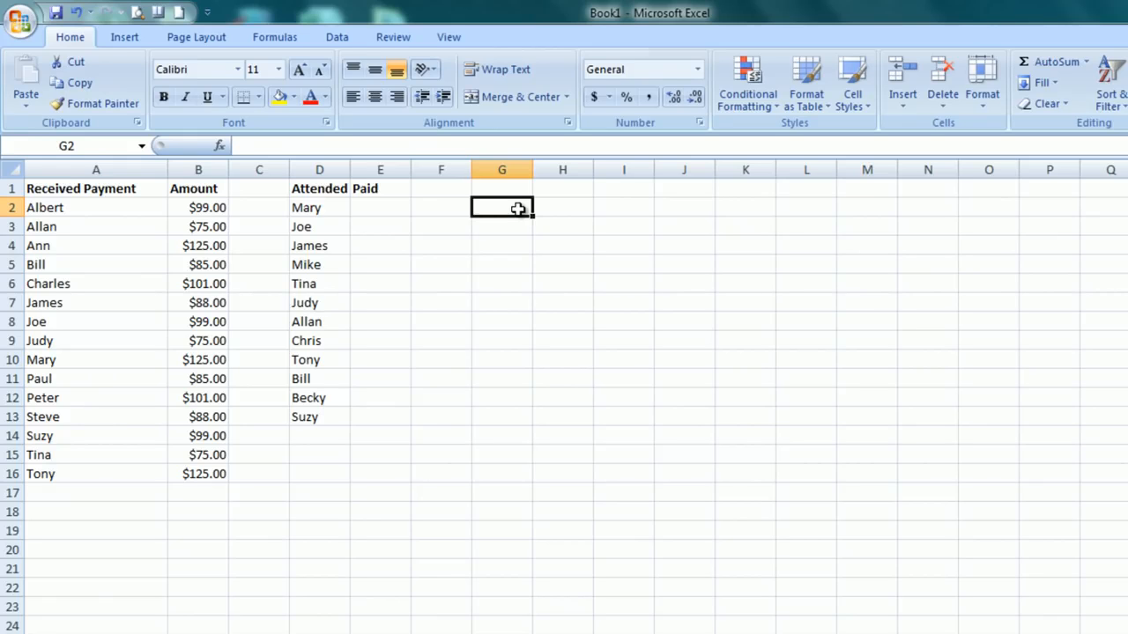
Search for Vlookup and insert the VLOOKUP function in cell E2 under the Paid heading.
{"action": "left_click", "coordinate": [376, 208]}
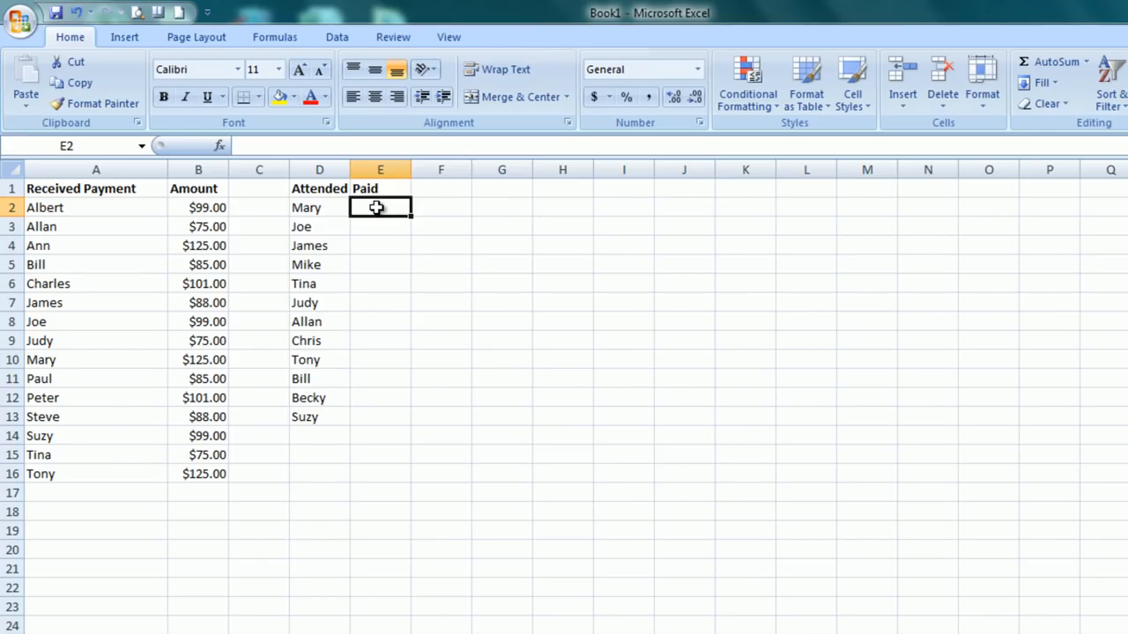
{"action": "left_click", "coordinate": [324, 211]}
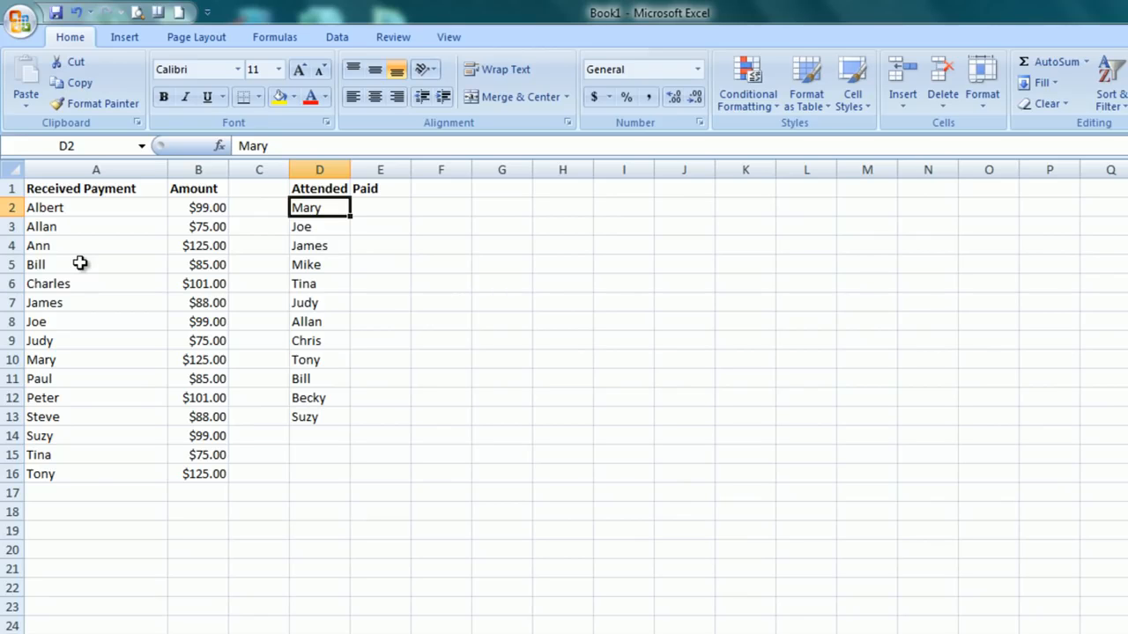
{"action": "left_click", "coordinate": [374, 205]}
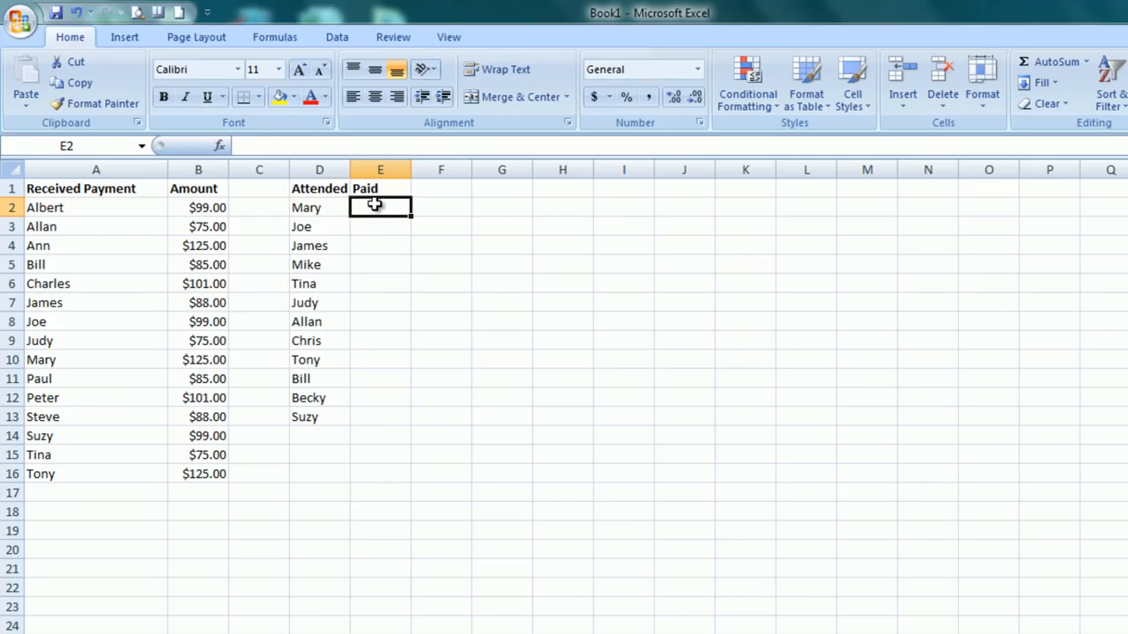
{"action": "left_click", "coordinate": [219, 148]}
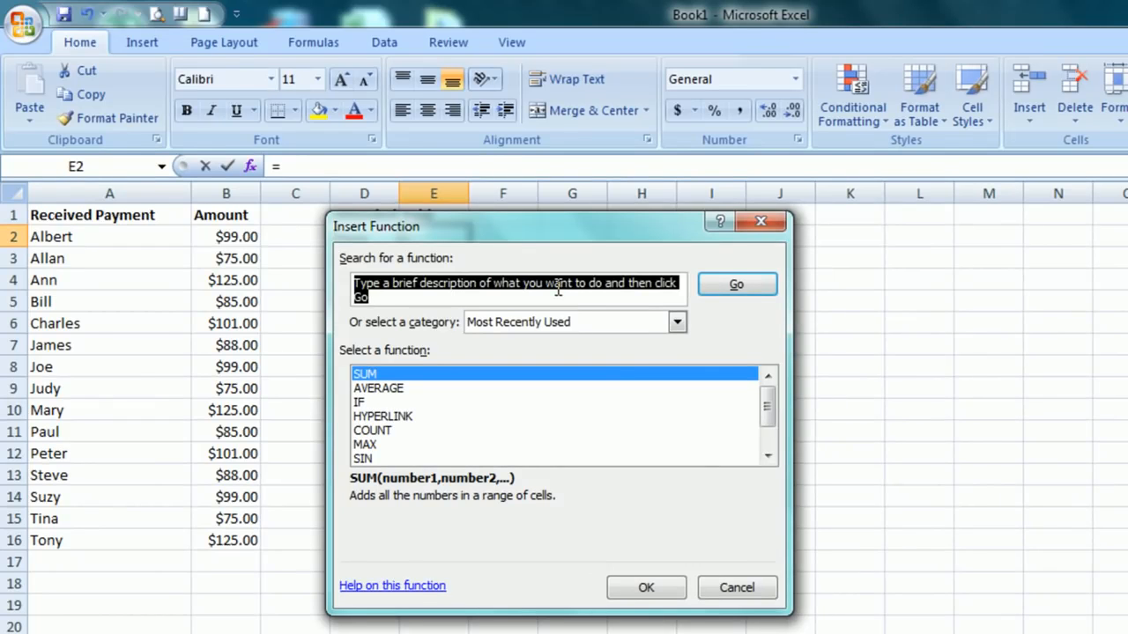
{"action": "type", "text": "Vlookup"}
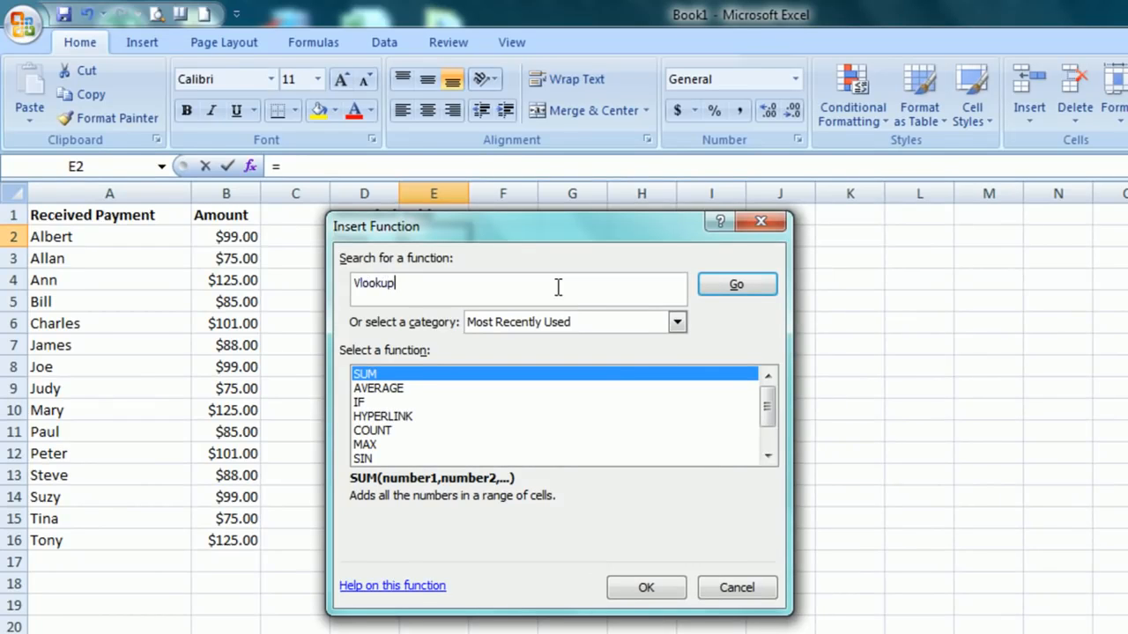
{"action": "key", "text": "Return"}
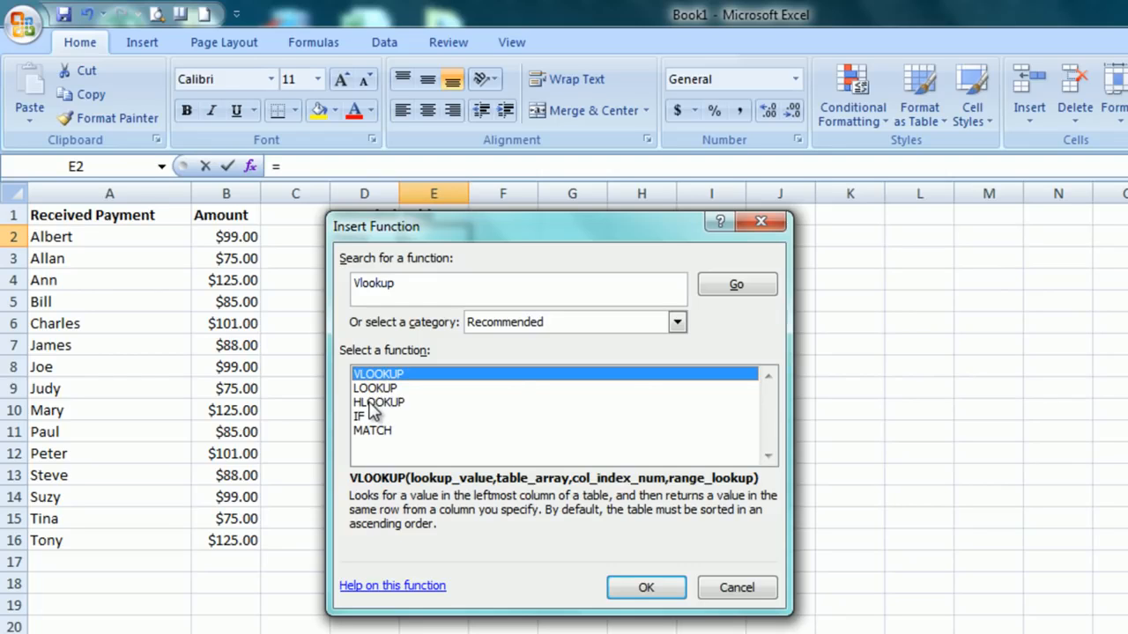
{"action": "left_click", "coordinate": [640, 589]}
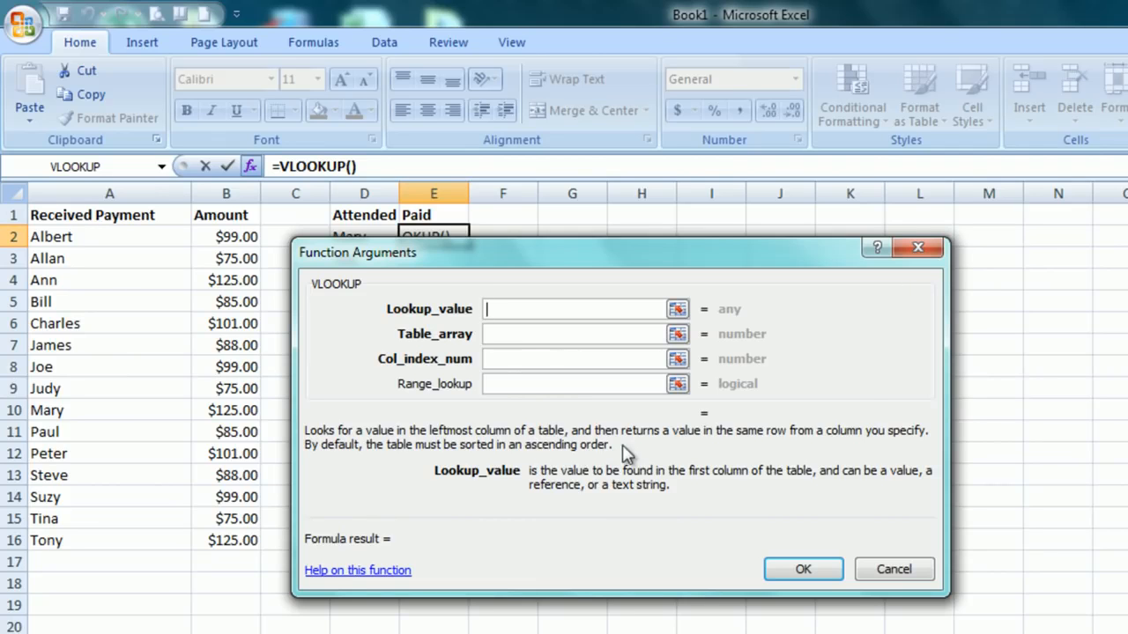
Examine the descriptions of the four VLOOKUP arguments.
{"action": "left_click", "coordinate": [565, 336]}
{"action": "left_click", "coordinate": [551, 360]}
{"action": "left_click", "coordinate": [547, 384]}
{"action": "left_click", "coordinate": [535, 361]}
{"action": "left_click", "coordinate": [532, 335]}
{"action": "left_click", "coordinate": [526, 308]}
Set the VLOOKUP lookup value to cell D2 and the table array to the named range paid.
{"action": "left_click_drag", "start_coordinate": [537, 259], "coordinate": [756, 251]}
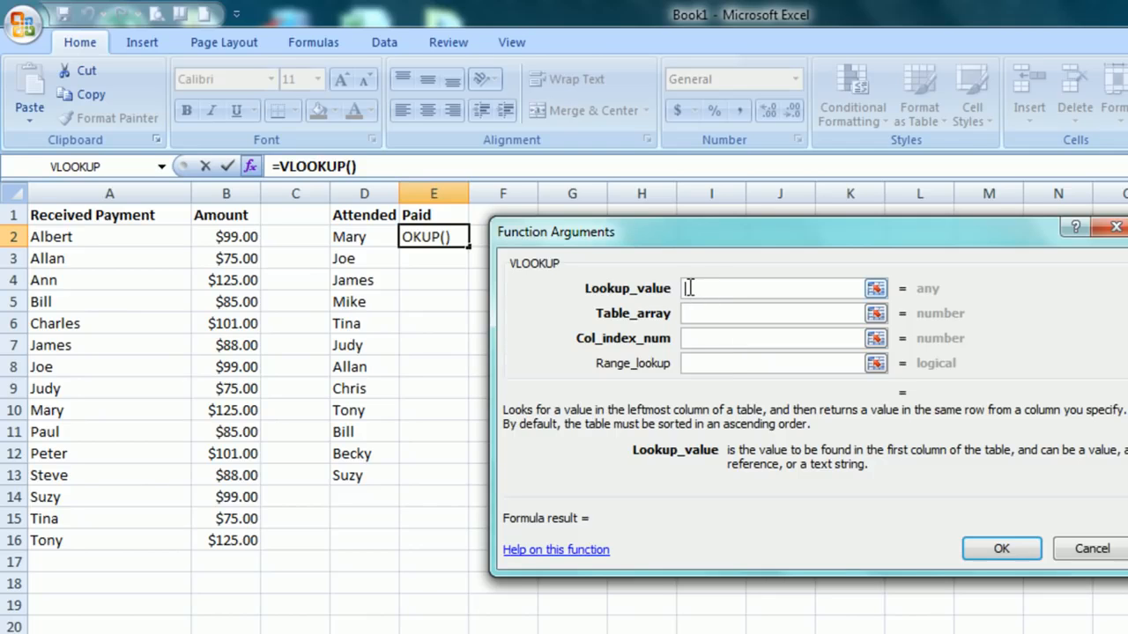
{"action": "left_click", "coordinate": [376, 238]}
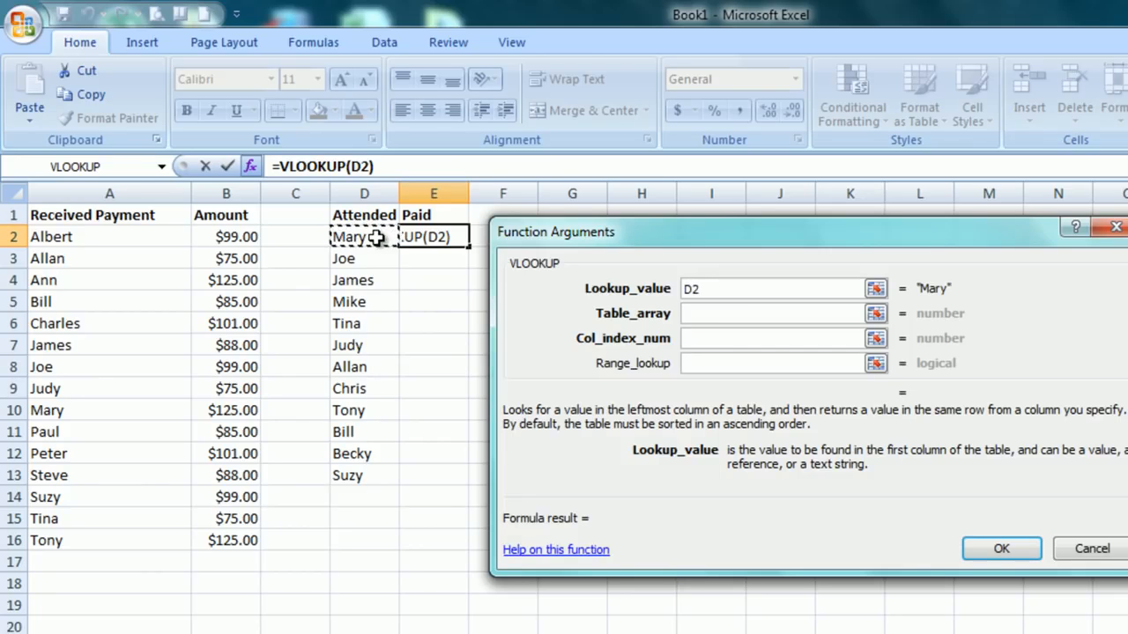
{"action": "left_click", "coordinate": [723, 315]}
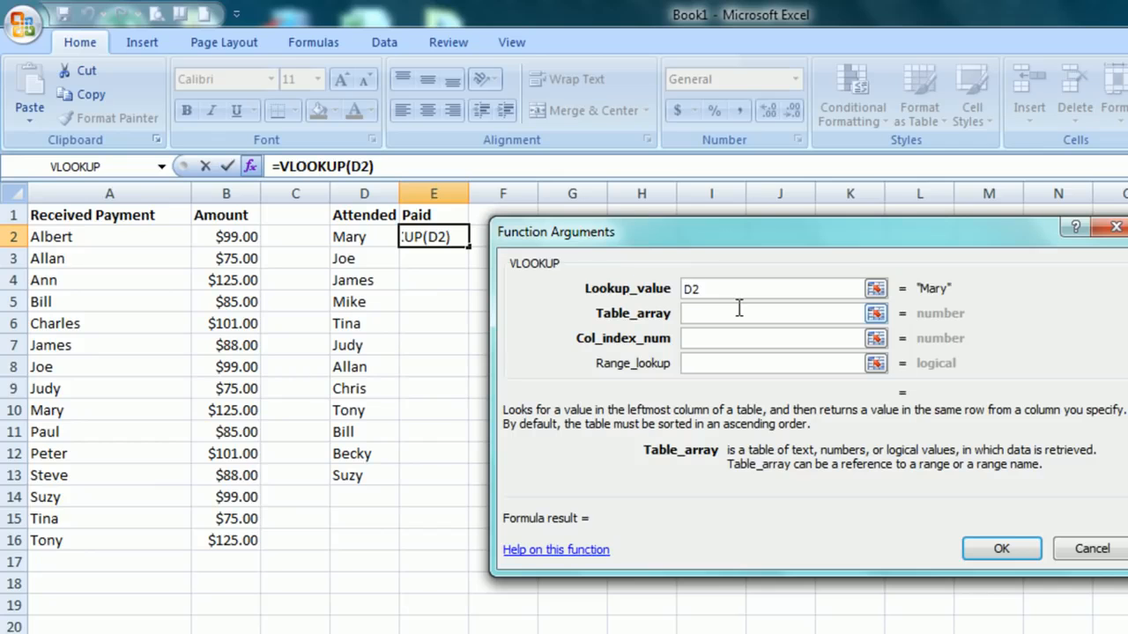
{"action": "type", "text": "paid"}
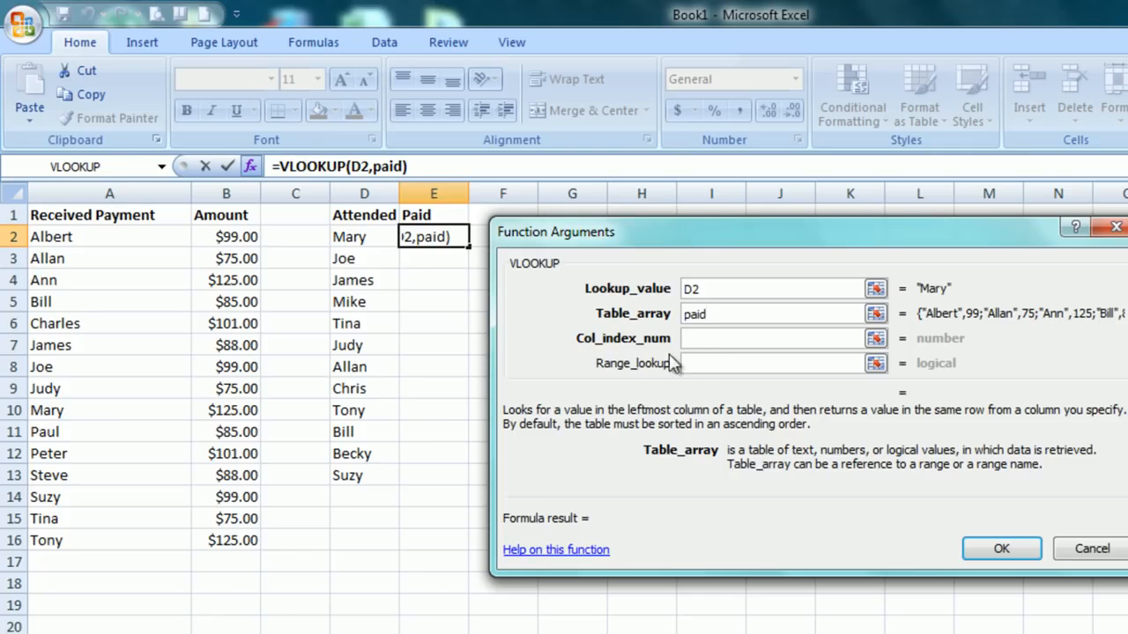
Set the VLOOKUP column index to 1 and the range lookup to FALSE, completing the formula in E2.
{"action": "left_click", "coordinate": [696, 339]}
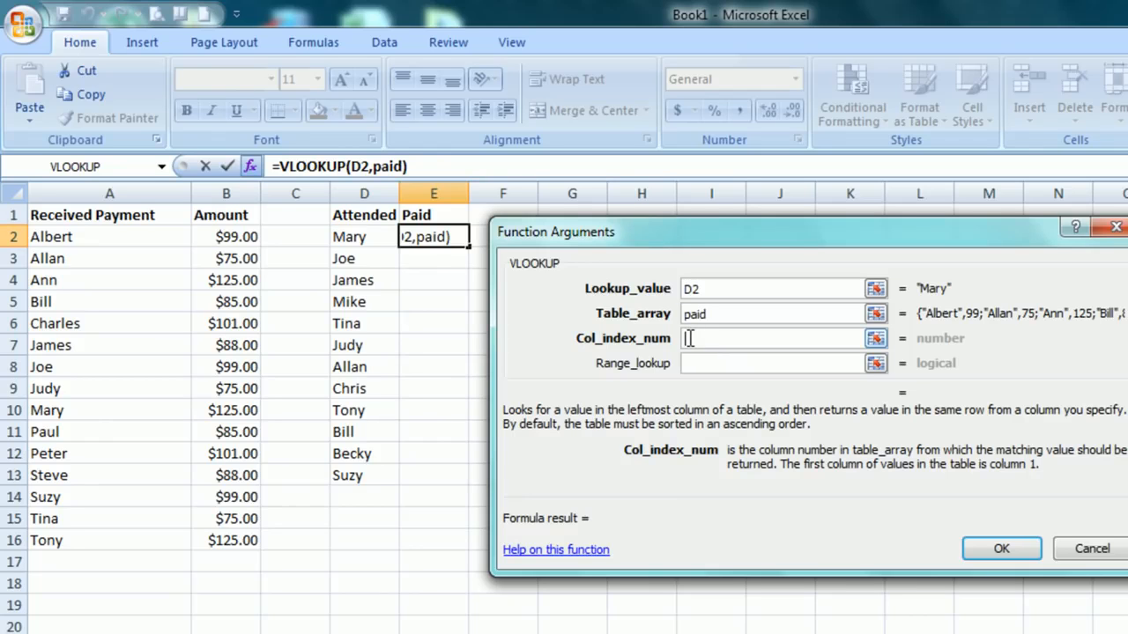
{"action": "type", "text": "1"}
{"action": "left_click", "coordinate": [696, 365]}
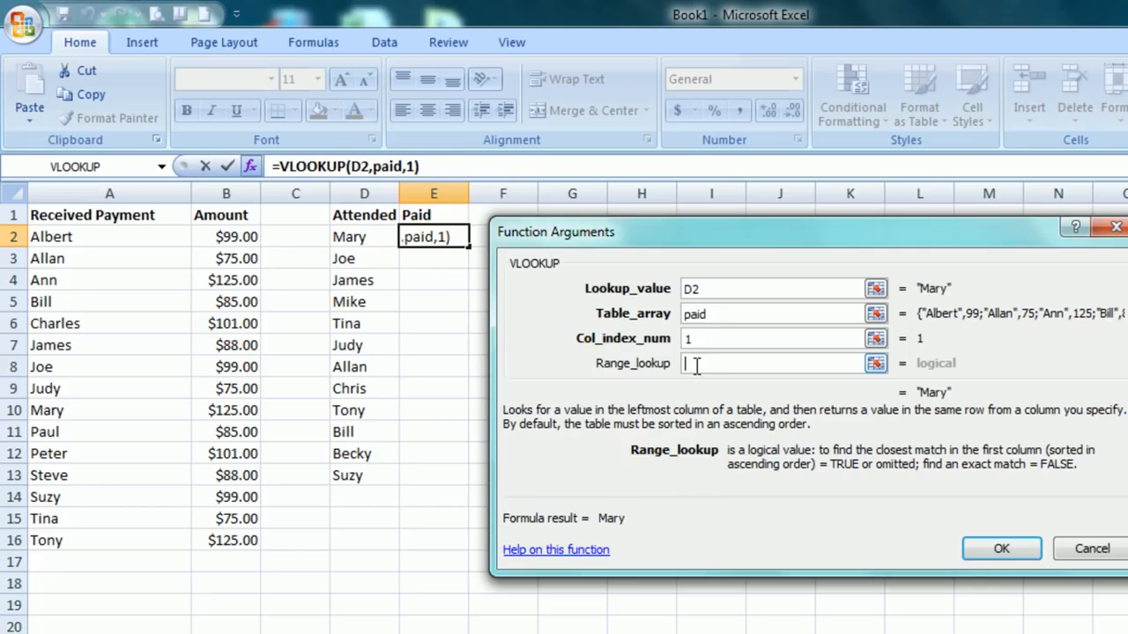
{"action": "type", "text": "FALSE"}
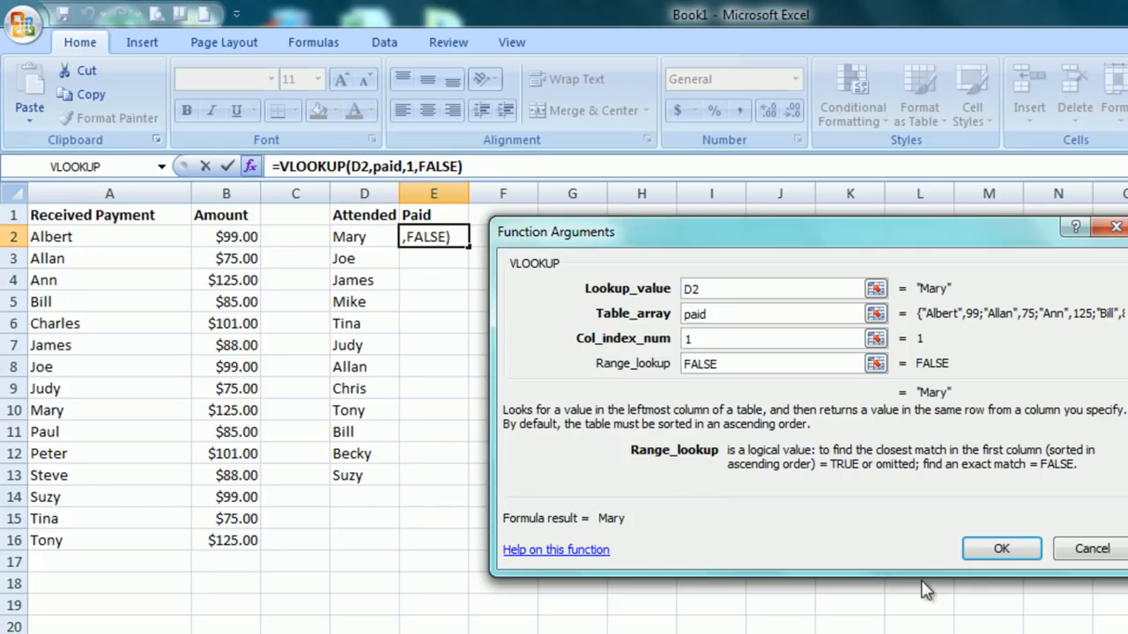
{"action": "left_click", "coordinate": [1001, 549]}
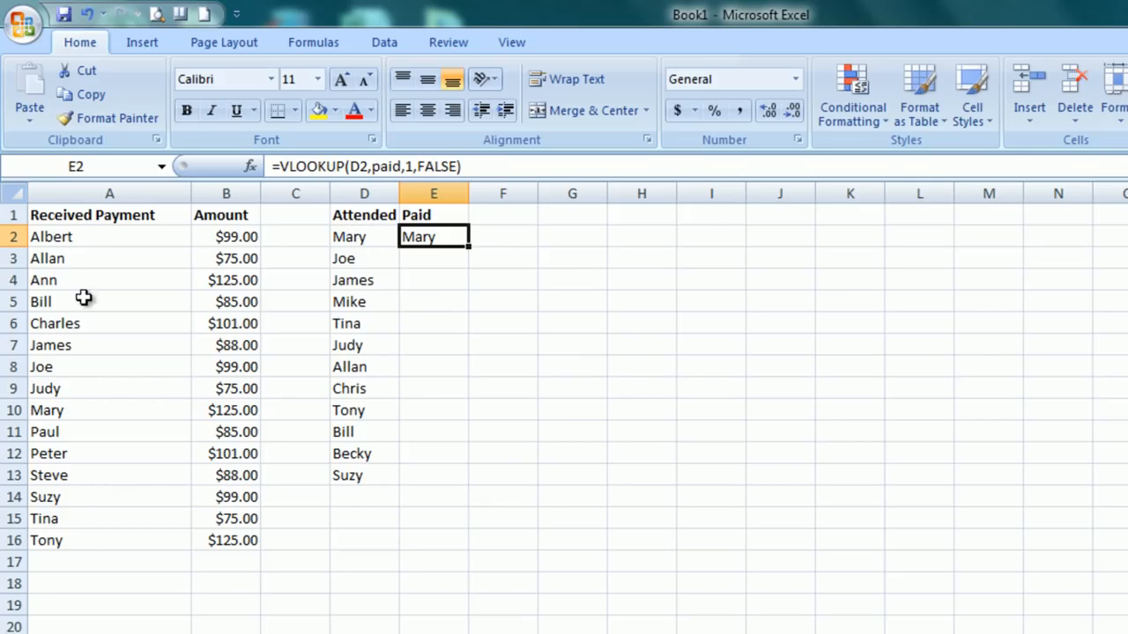
Set the column index of the VLOOKUP in E2 to 2 and compare the result with the matching amount in B10.
{"action": "left_click", "coordinate": [80, 413]}
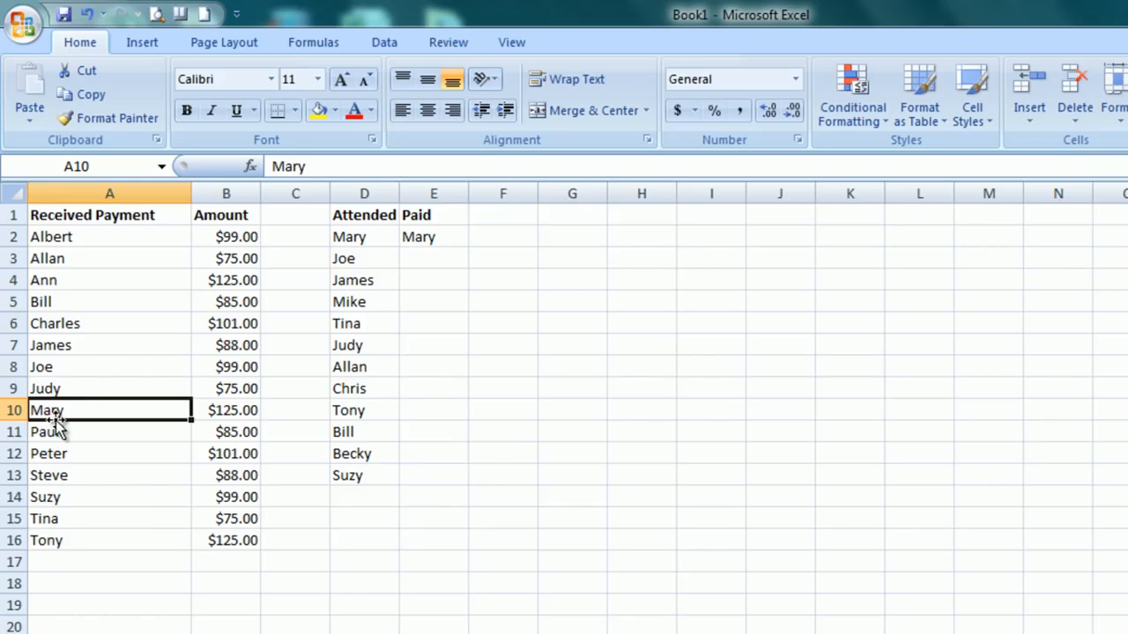
{"action": "left_click", "coordinate": [411, 238]}
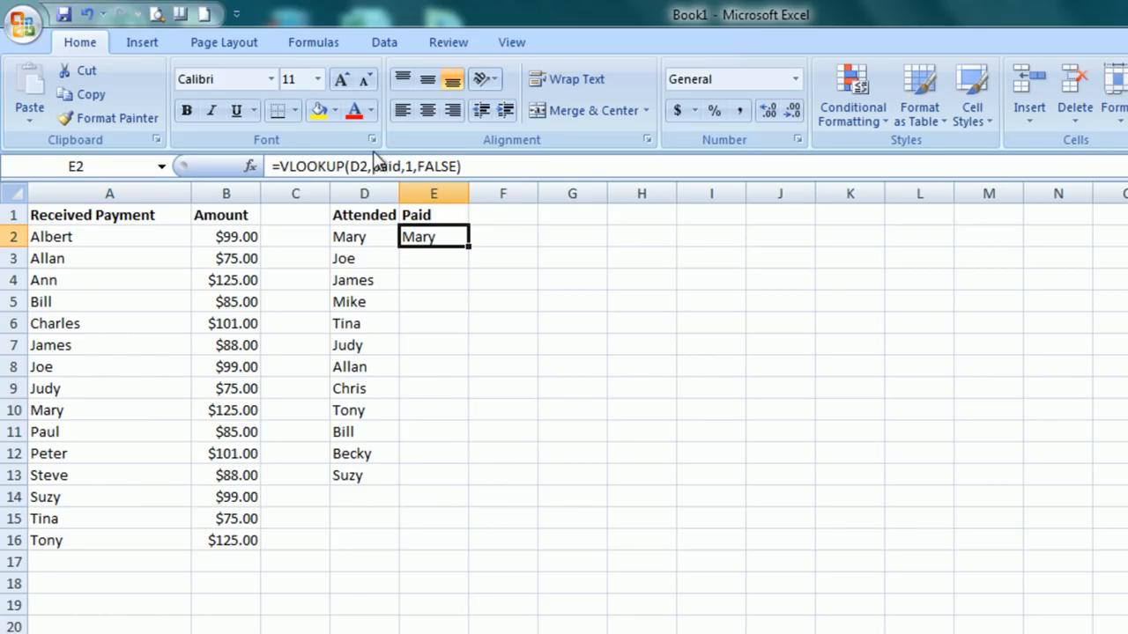
{"action": "left_click", "coordinate": [405, 167]}
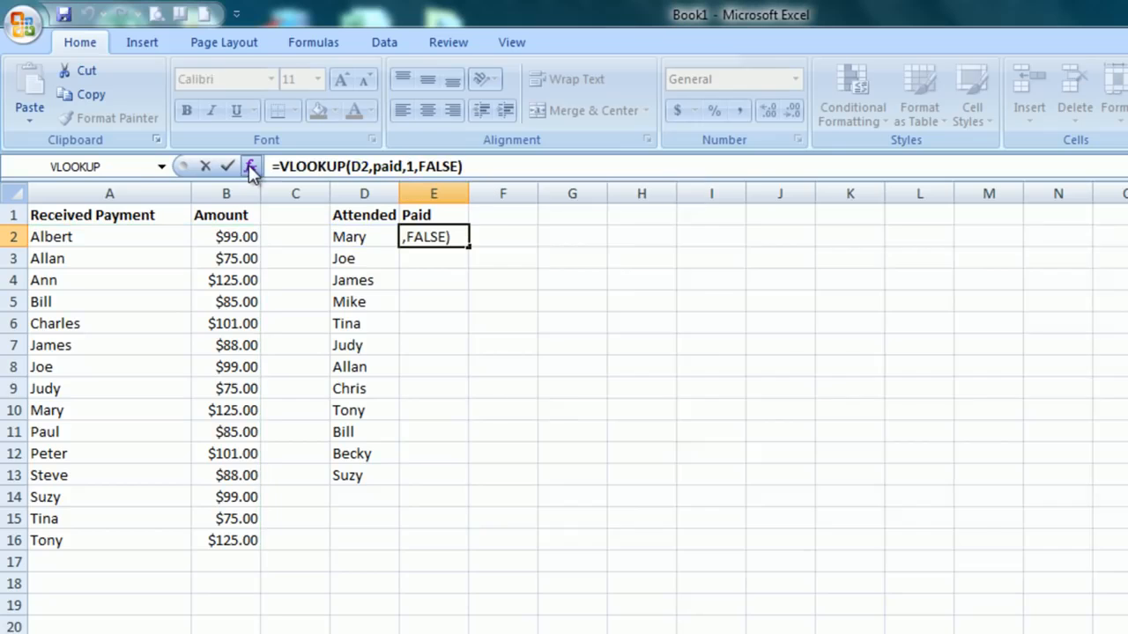
{"action": "left_click", "coordinate": [250, 166]}
{"action": "left_click", "coordinate": [704, 344]}
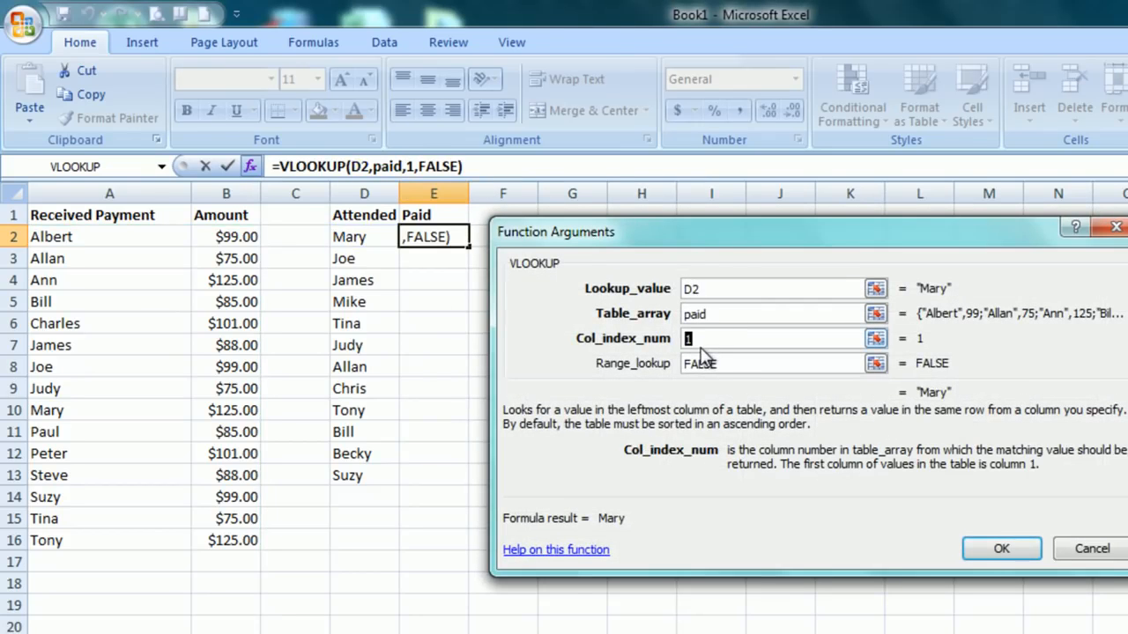
{"action": "type", "text": "2"}
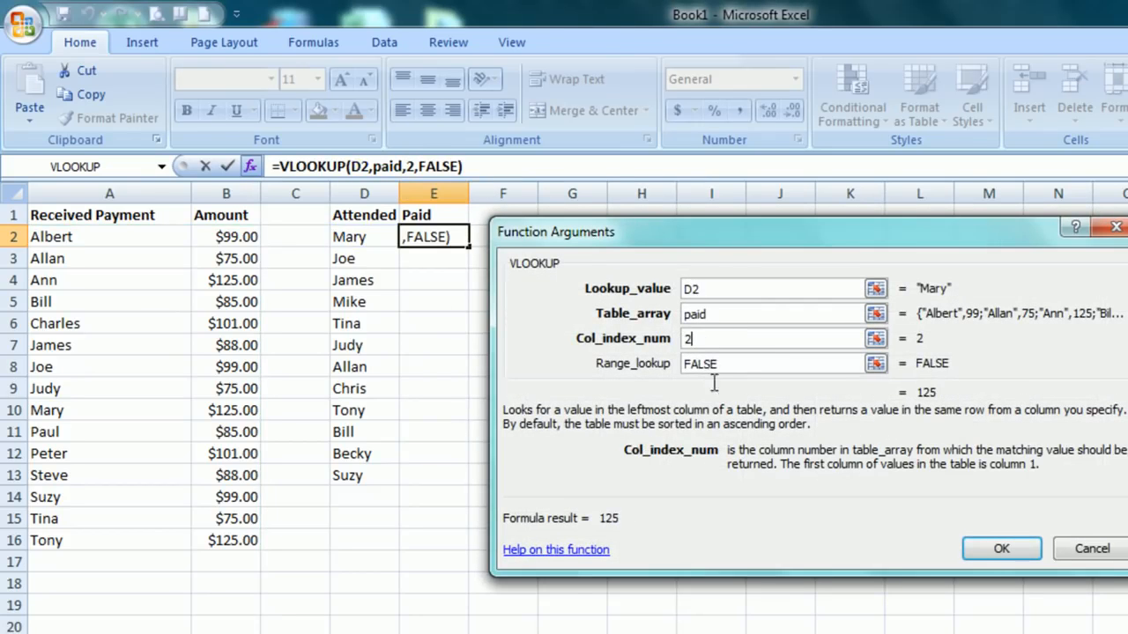
{"action": "left_click", "coordinate": [976, 553]}
{"action": "left_click", "coordinate": [231, 407]}
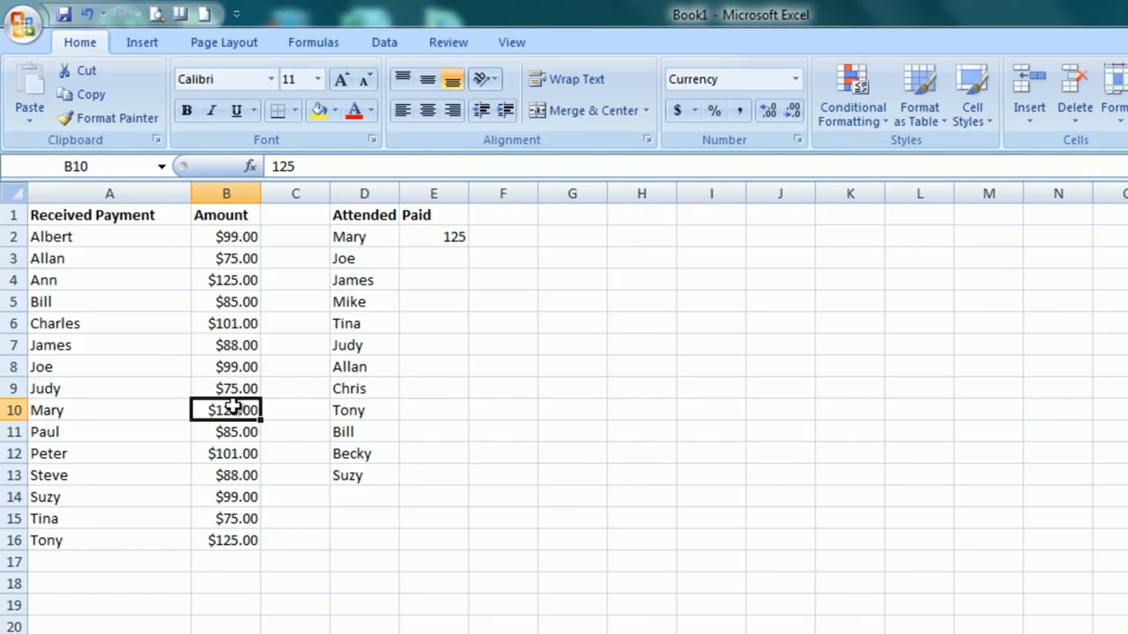
Set the column index of the VLOOKUP in E2 to 1 and fill the formula down through E13.
{"action": "left_click", "coordinate": [415, 244]}
{"action": "double_click", "coordinate": [409, 165]}
{"action": "type", "text": "1,FALSE)"}
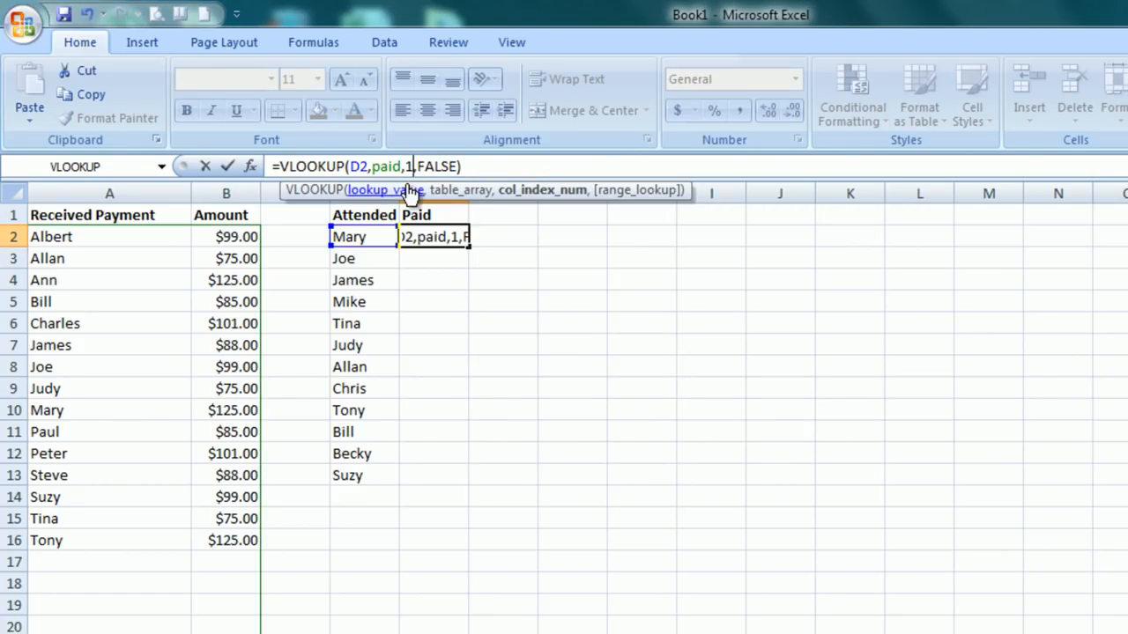
{"action": "key", "text": "Return"}
{"action": "left_click", "coordinate": [438, 236]}
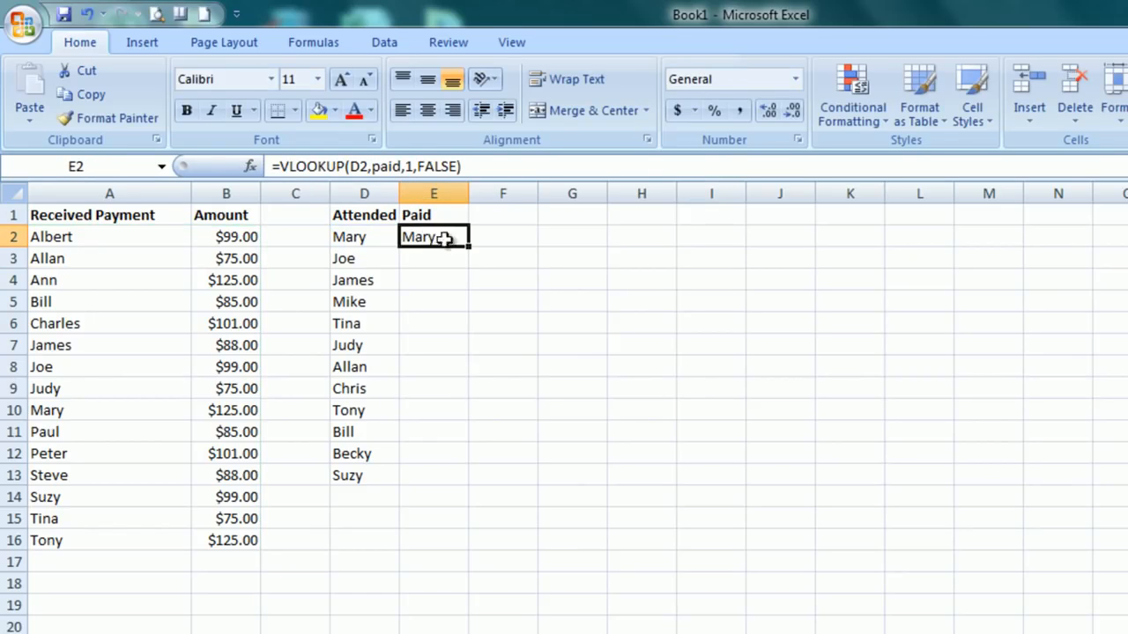
{"action": "left_click_drag", "start_coordinate": [468, 247], "coordinate": [473, 486]}
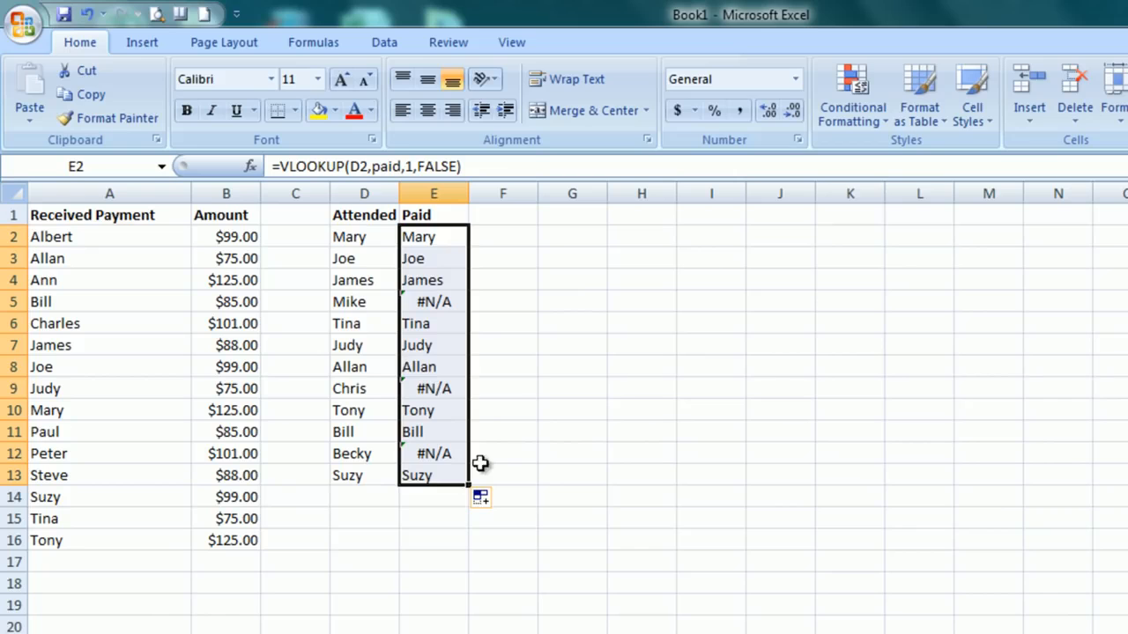
Check the Paid lookup results in E2 to E5 against the names in the Received Payment column.
{"action": "left_click", "coordinate": [430, 236]}
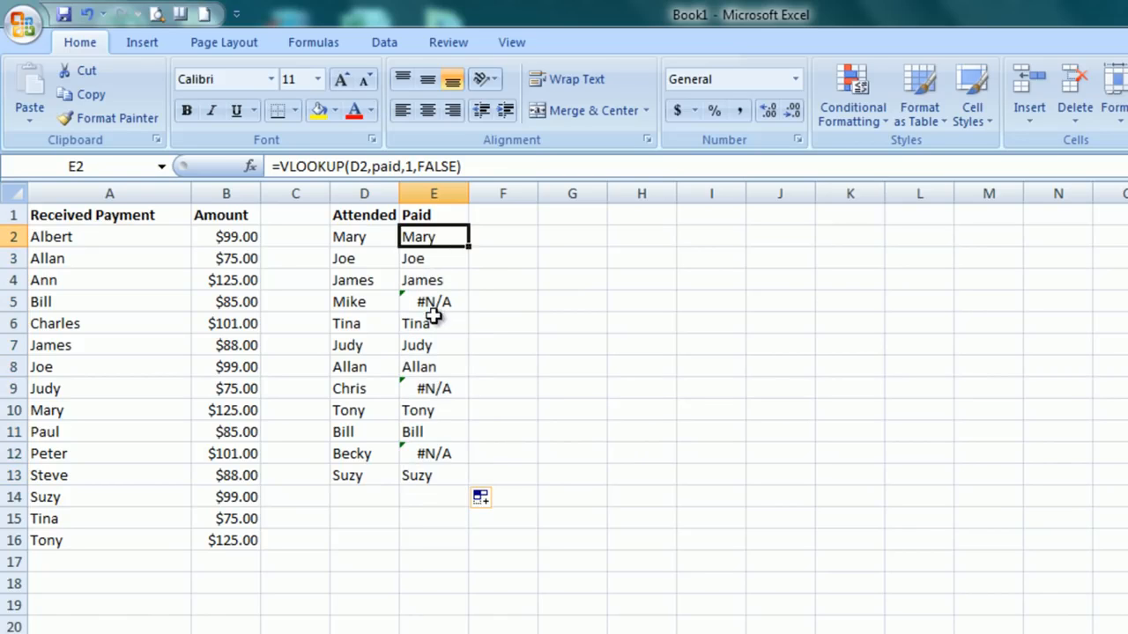
{"action": "left_click", "coordinate": [433, 259]}
{"action": "left_click", "coordinate": [434, 282]}
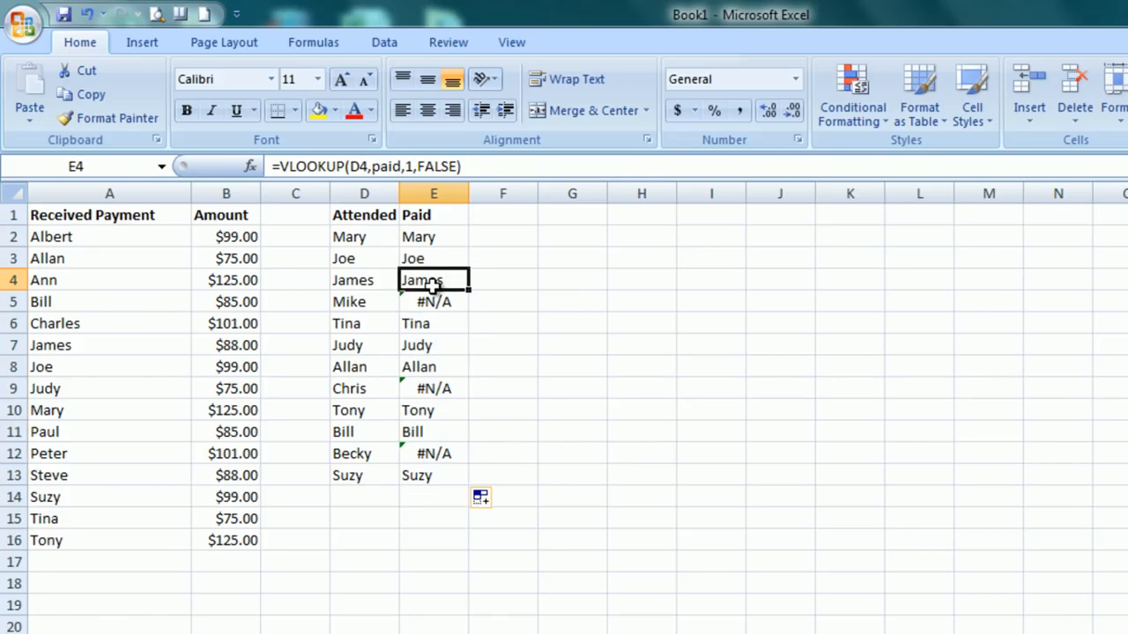
{"action": "left_click", "coordinate": [430, 302]}
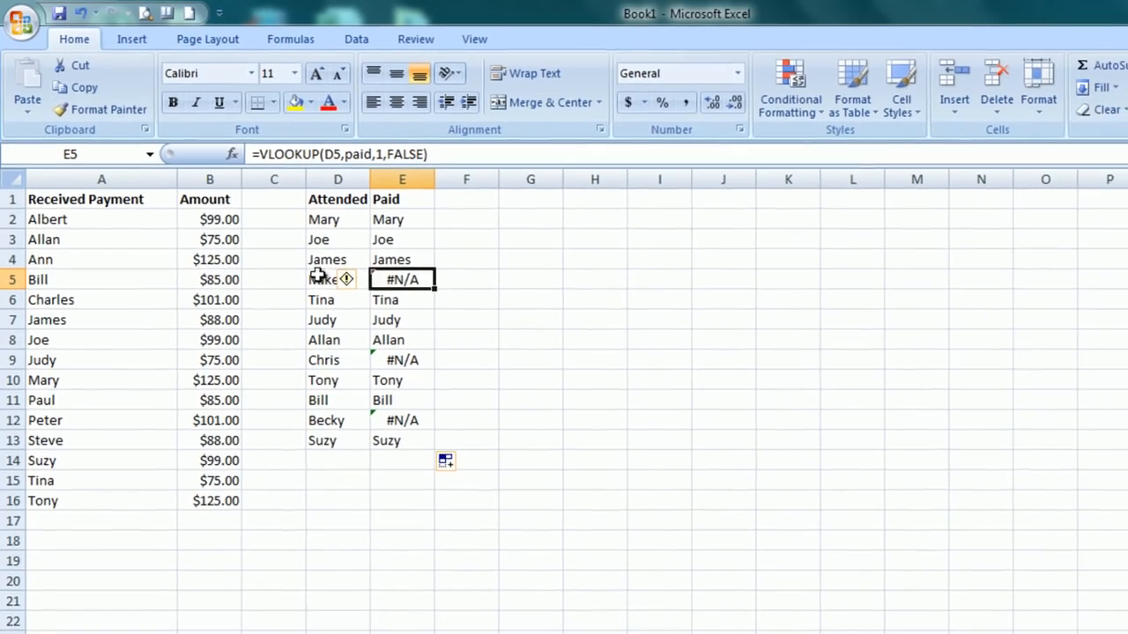
{"action": "left_click_drag", "start_coordinate": [104, 216], "coordinate": [84, 497]}
{"action": "left_click", "coordinate": [425, 279]}
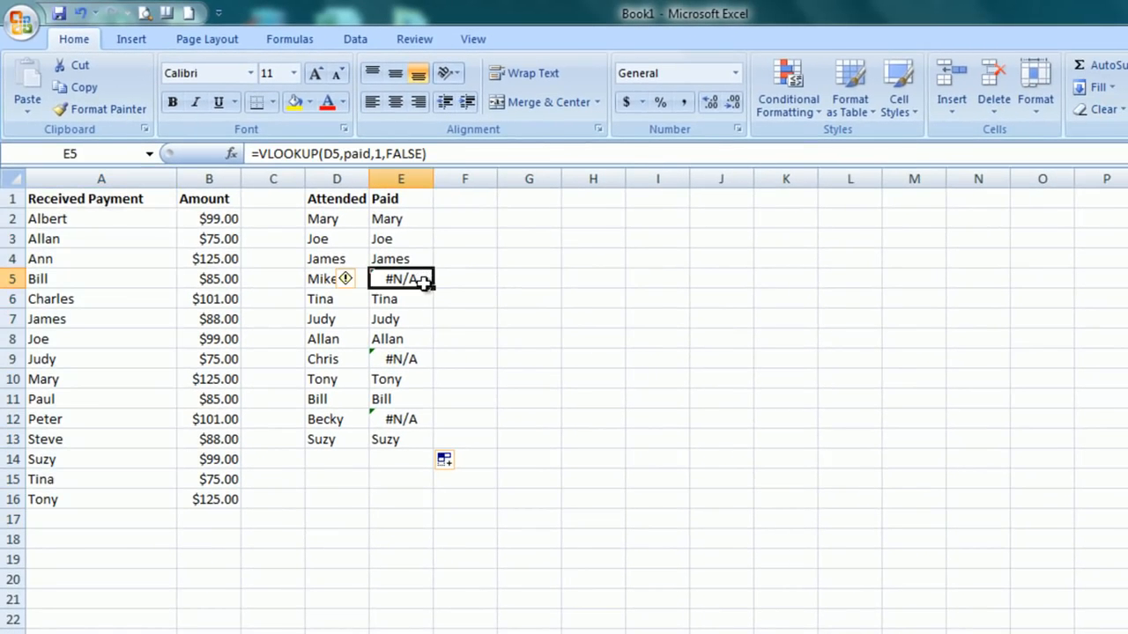
Enter the name of the attendee from D9 in A21 and check the lookup result in E9.
{"action": "left_click", "coordinate": [418, 358]}
{"action": "left_click", "coordinate": [413, 423]}
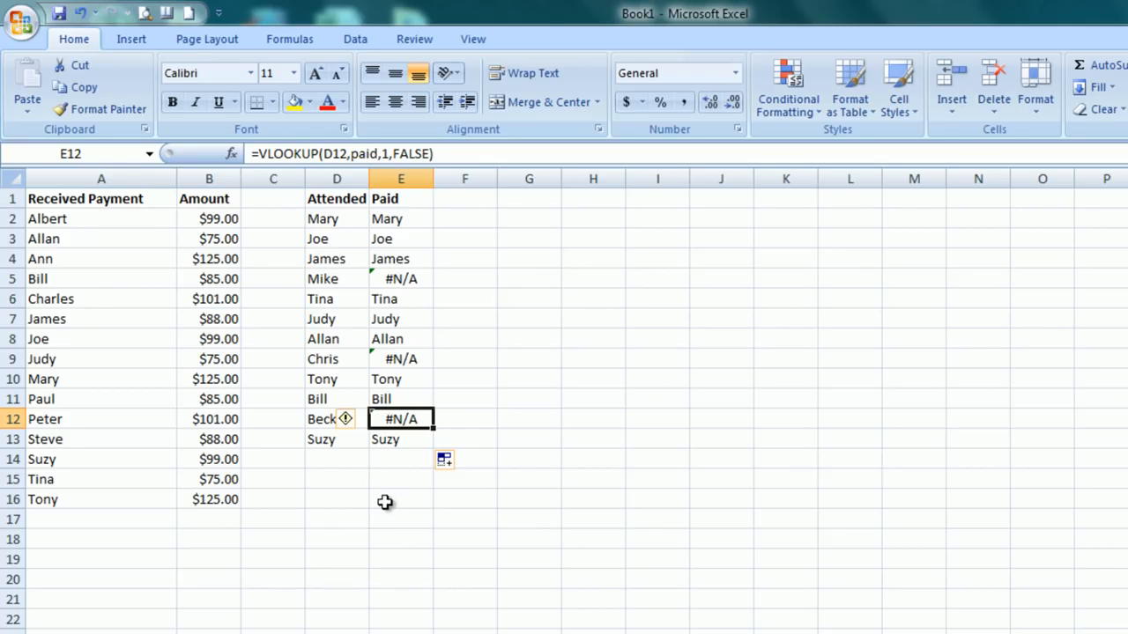
{"action": "left_click", "coordinate": [41, 598]}
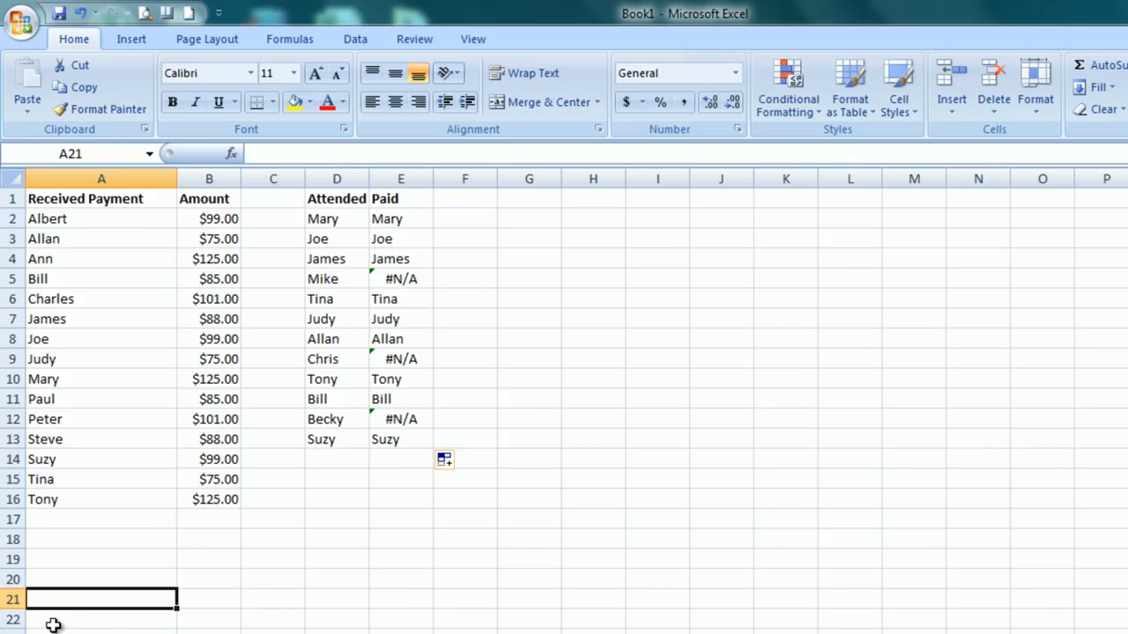
{"action": "type", "text": "Chris"}
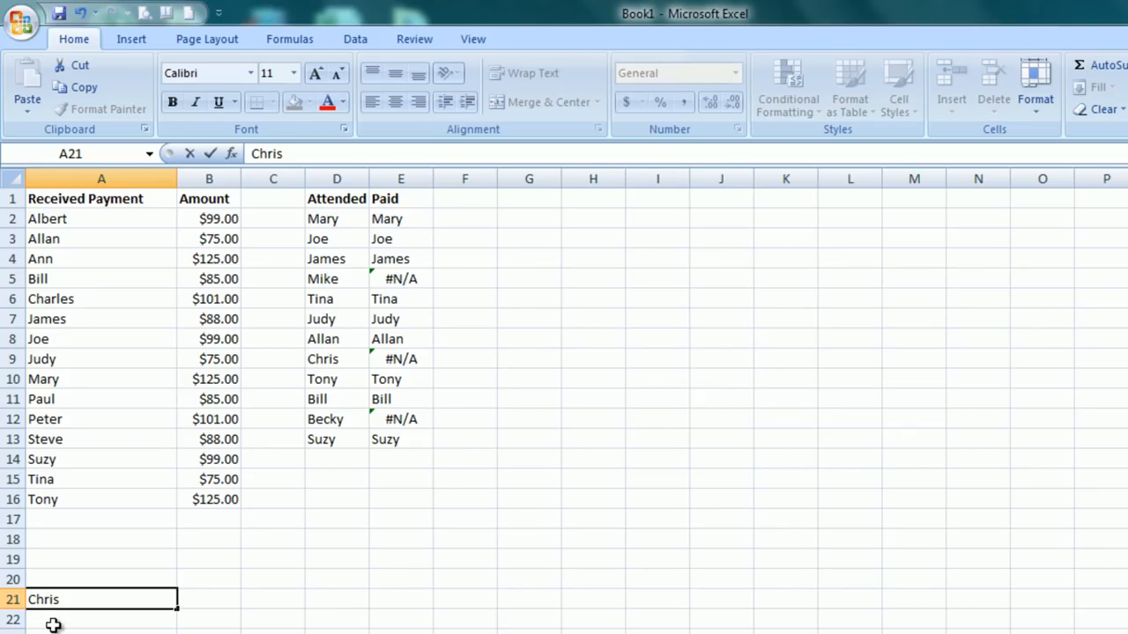
{"action": "key", "text": "Return"}
{"action": "left_click", "coordinate": [422, 356]}
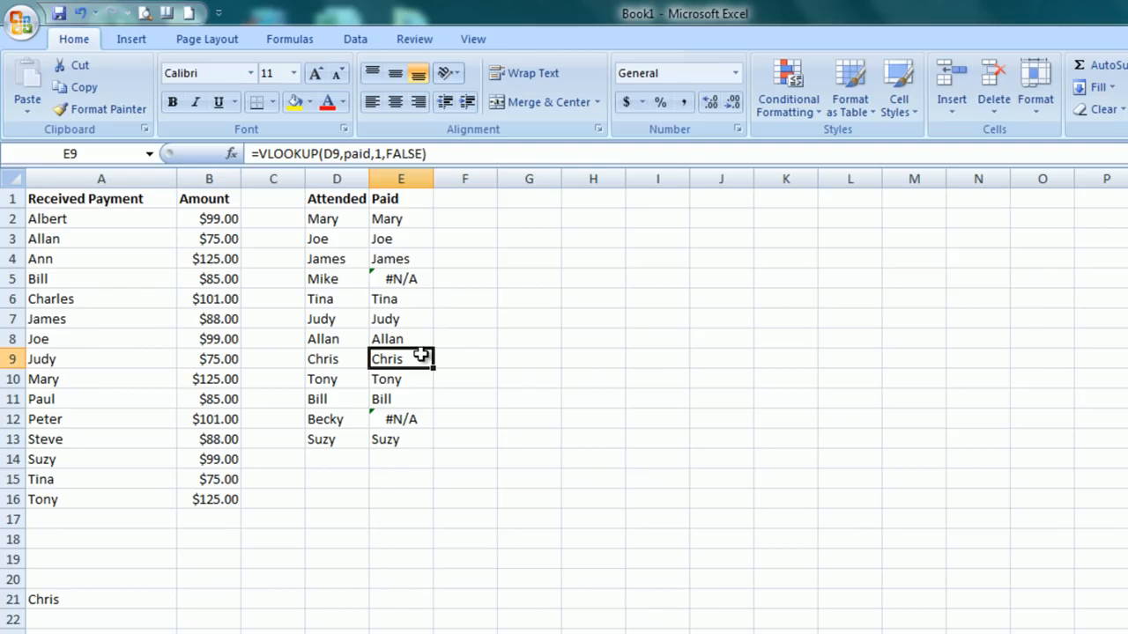
Enter 99 in B21 as the amount for the payer added in A21.
{"action": "left_click", "coordinate": [200, 598]}
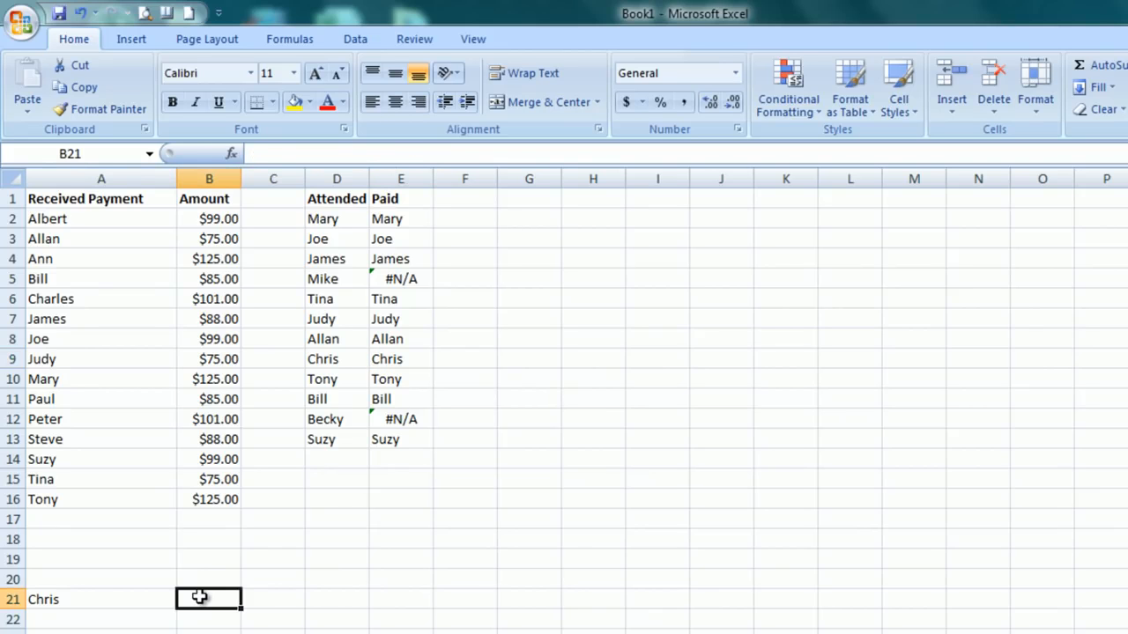
{"action": "type", "text": "99"}
{"action": "key", "text": "Return"}
Try a column index of 2 in the VLOOKUP in E9 and undo the change.
{"action": "left_click", "coordinate": [401, 358]}
{"action": "double_click", "coordinate": [375, 153]}
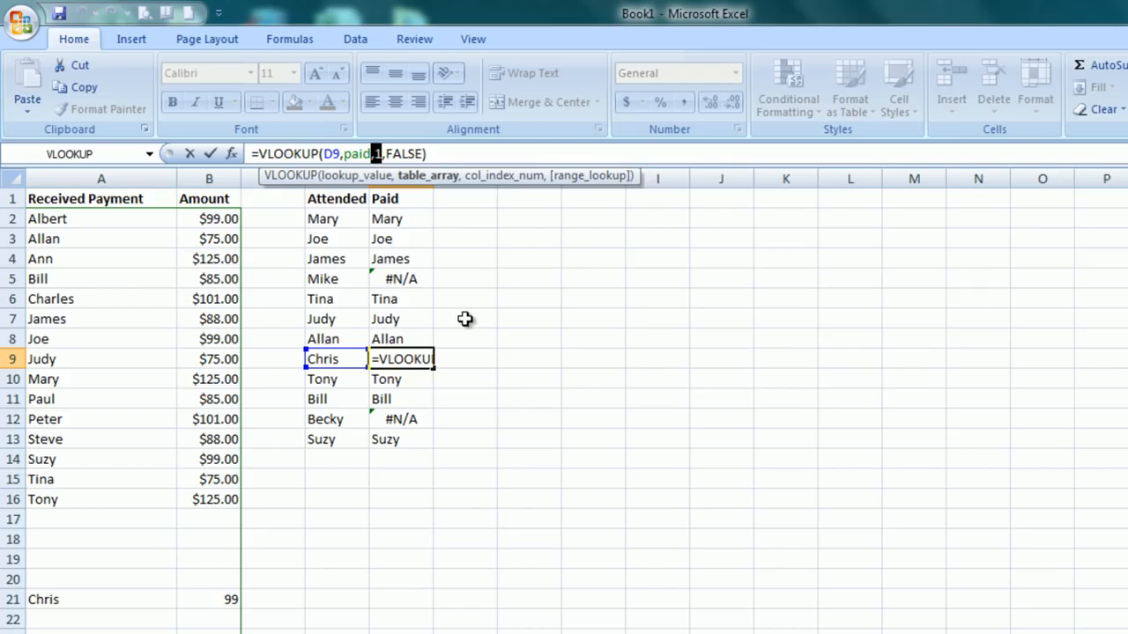
{"action": "key", "text": "BackSpace"}
{"action": "type", "text": "2"}
{"action": "key", "text": "Return"}
{"action": "left_click", "coordinate": [414, 361]}
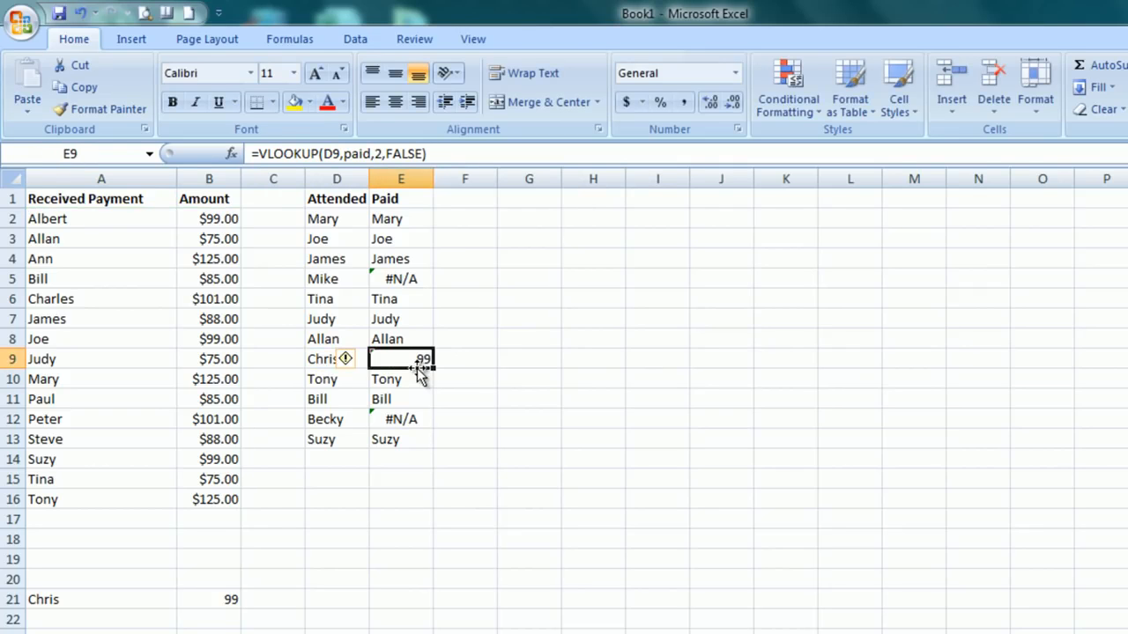
{"action": "key", "text": "ctrl+z"}
{"action": "left_click", "coordinate": [441, 481]}
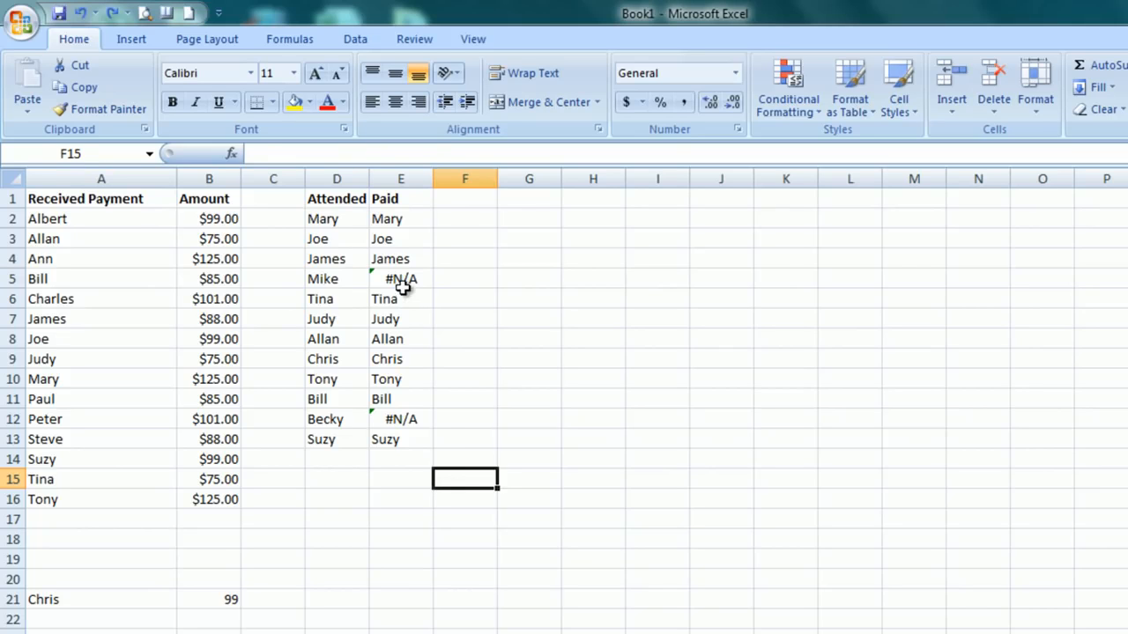
Cut the VLOOKUP expression out of E2 and paste it as the Value argument of an IFERROR function in that cell.
{"action": "left_click", "coordinate": [401, 283]}
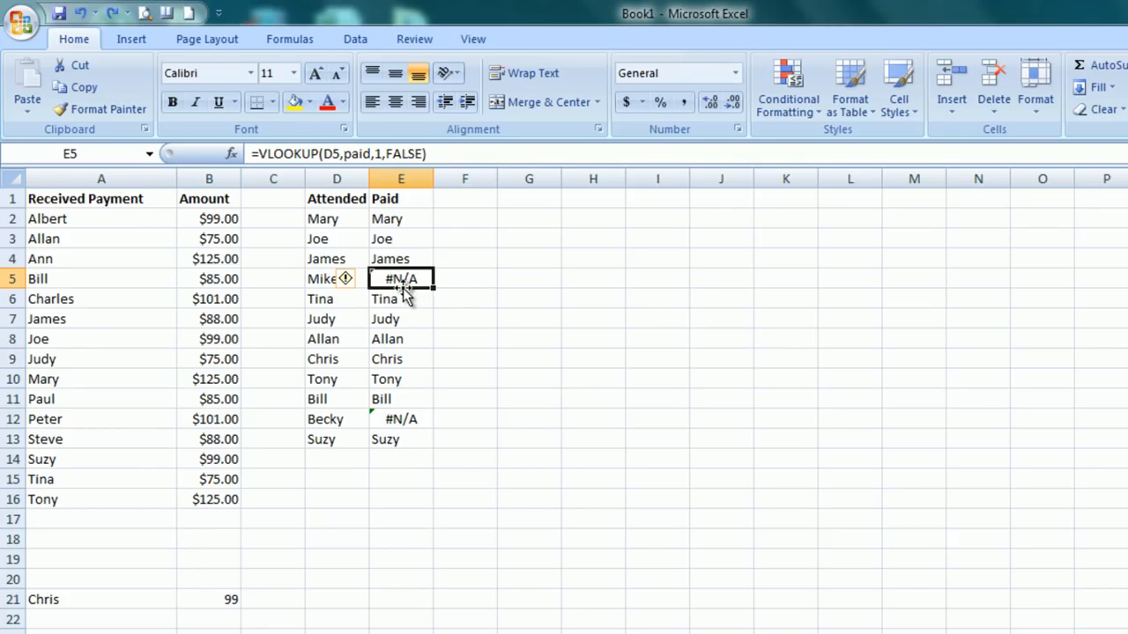
{"action": "left_click", "coordinate": [421, 221]}
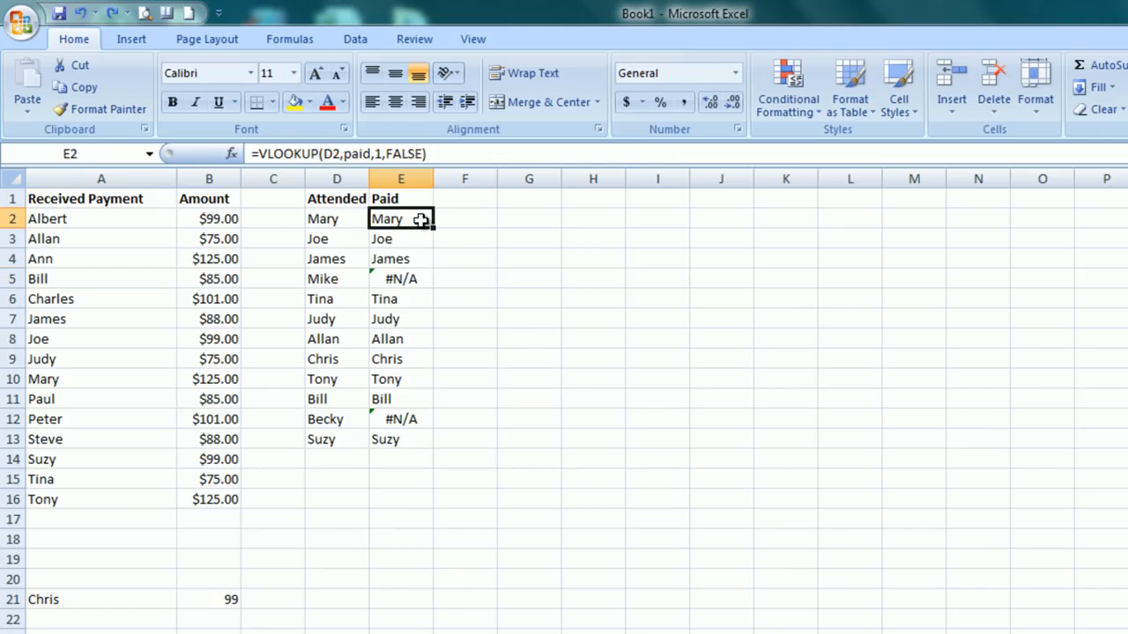
{"action": "left_click_drag", "start_coordinate": [434, 156], "coordinate": [259, 165]}
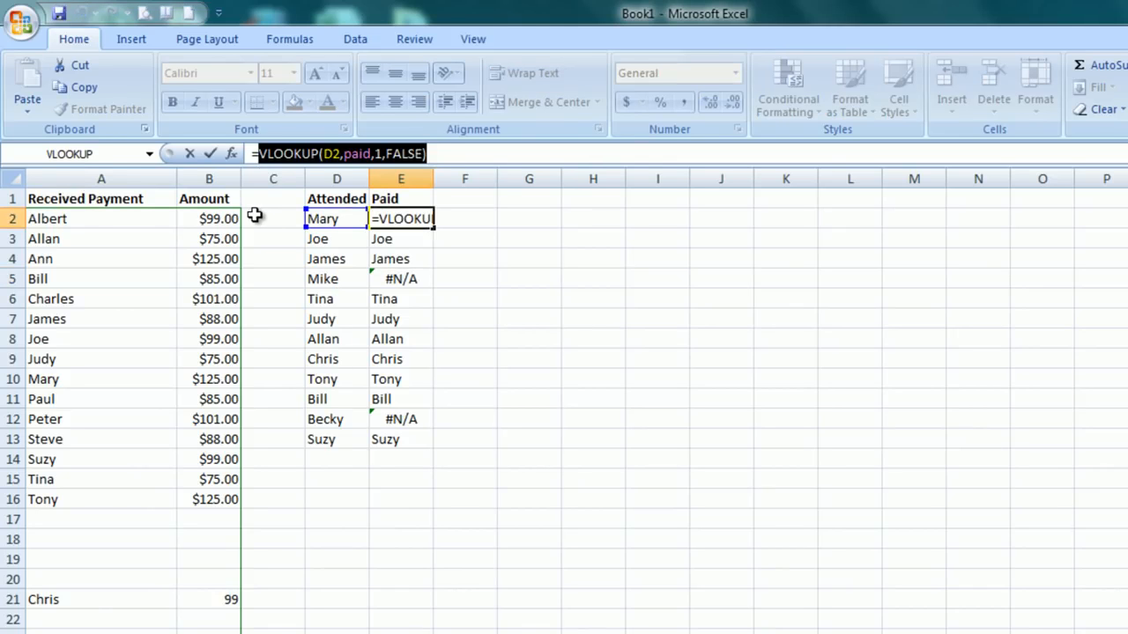
{"action": "key", "text": "ctrl+c"}
{"action": "key", "text": "ctrl+x"}
{"action": "left_click", "coordinate": [231, 154]}
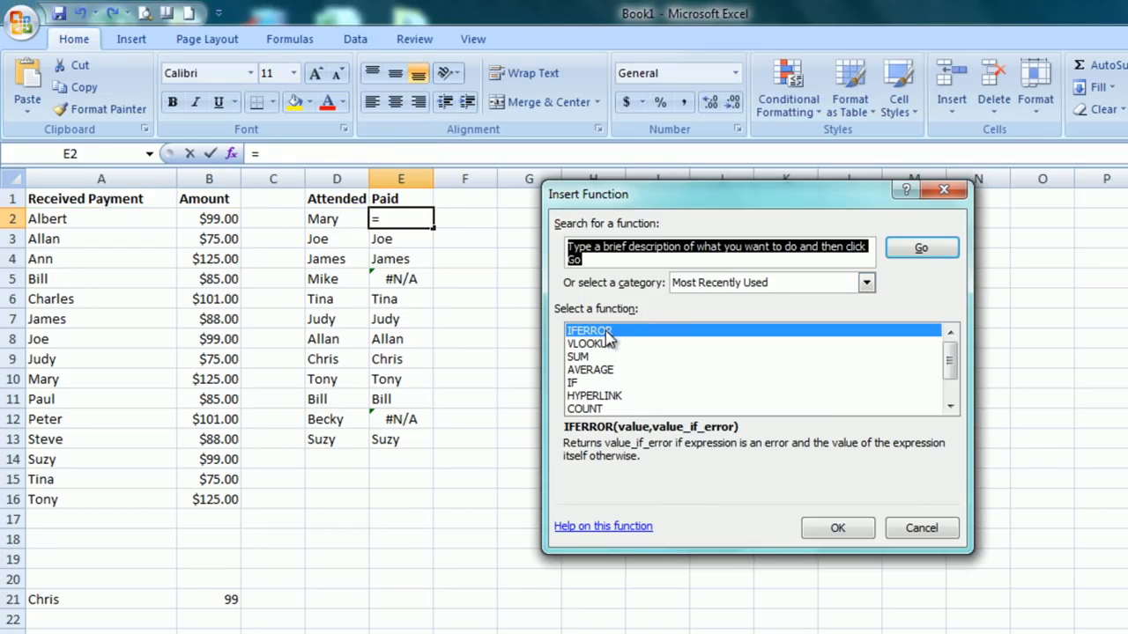
{"action": "double_click", "coordinate": [604, 333]}
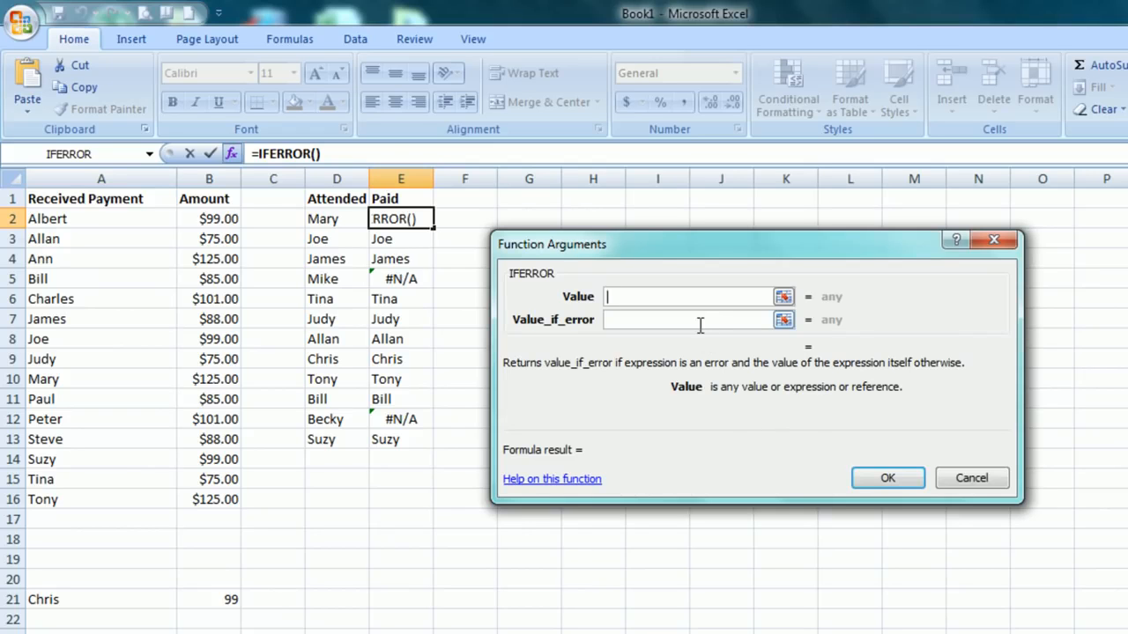
{"action": "key", "text": "ctrl+v"}
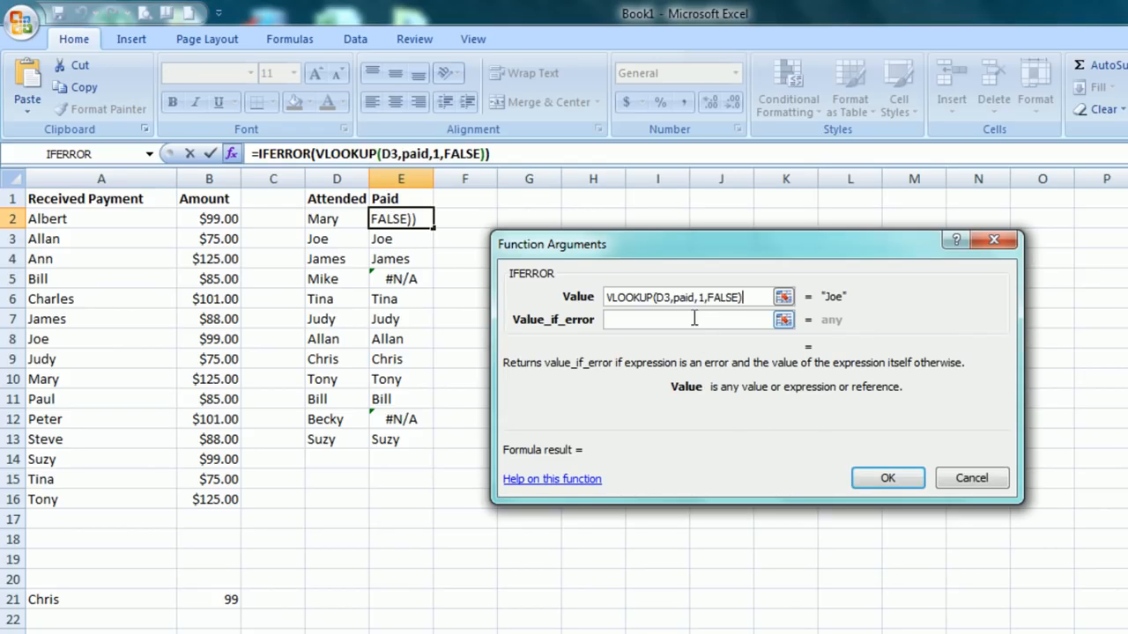
Set the lookup cell in the IFERROR Value argument to D2 and Value_if_error to Collect, completing the formula in E2.
{"action": "left_click", "coordinate": [679, 324]}
{"action": "left_click", "coordinate": [672, 303]}
{"action": "key", "text": "BackSpace"}
{"action": "type", "text": "2"}
{"action": "left_click", "coordinate": [622, 321]}
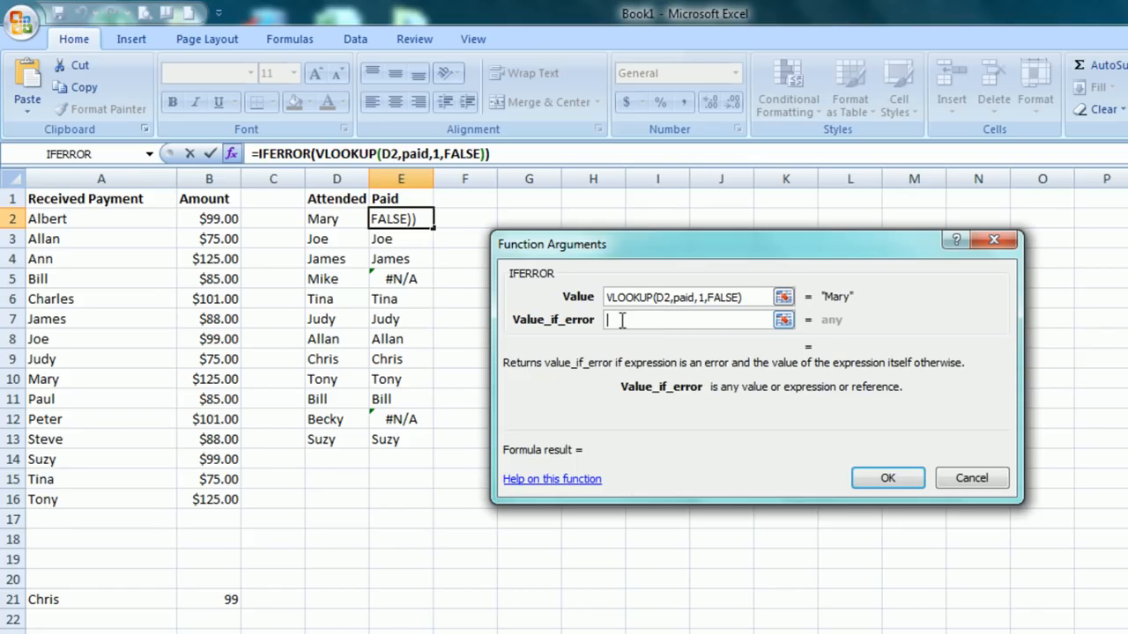
{"action": "type", "text": "Collect"}
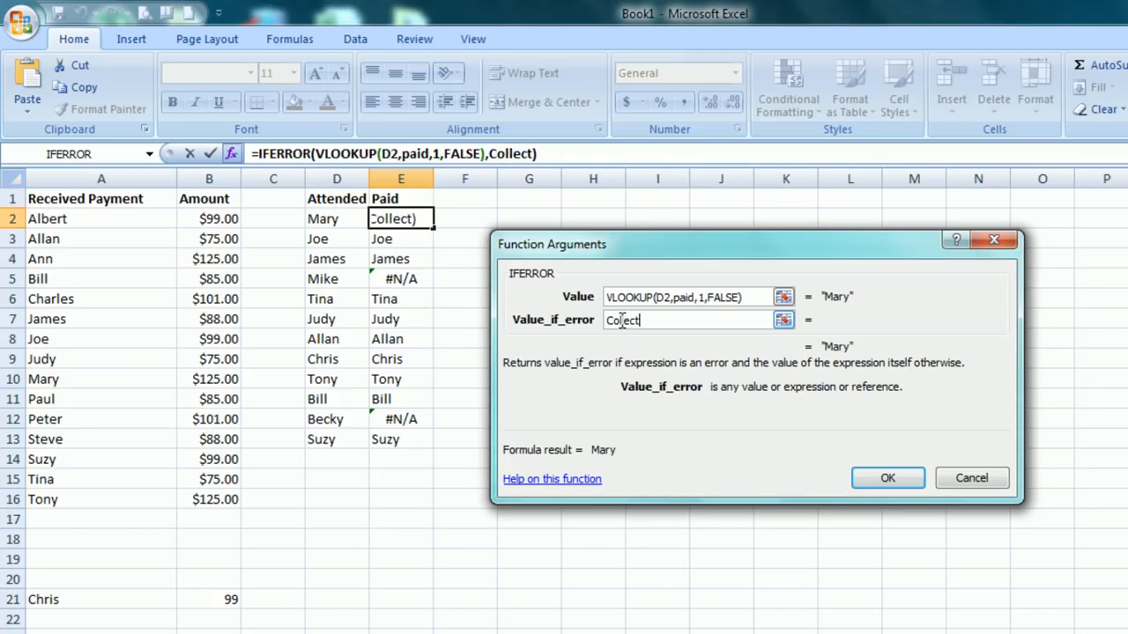
{"action": "key", "text": "Return"}
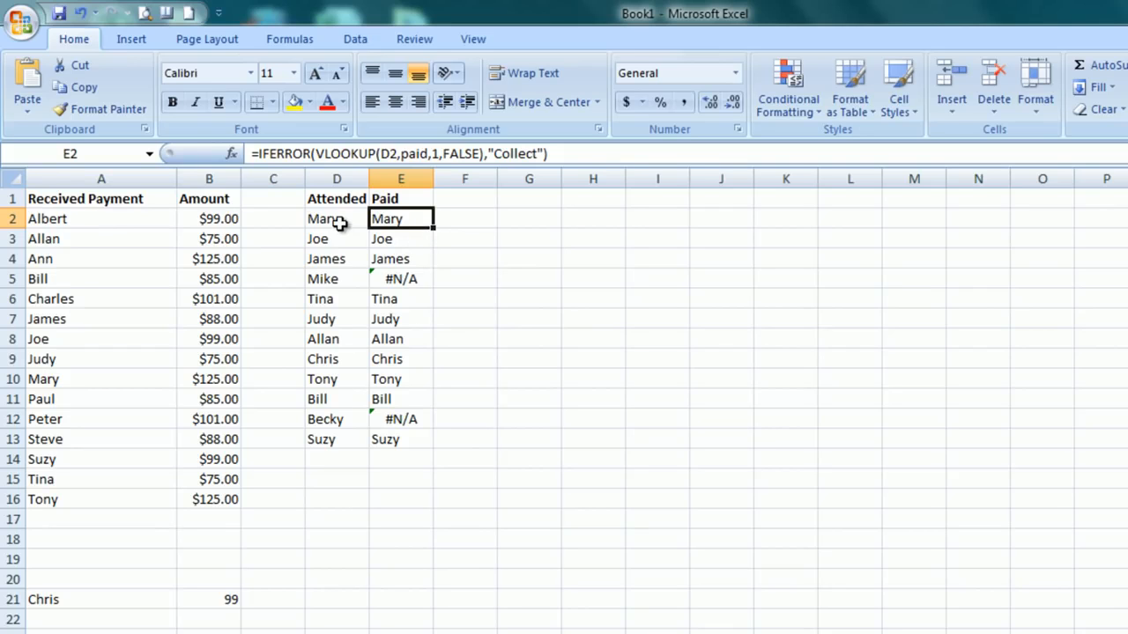
Fill the IFERROR formula from E2 down through E13 and check the results in E5 and E12.
{"action": "double_click", "coordinate": [434, 228]}
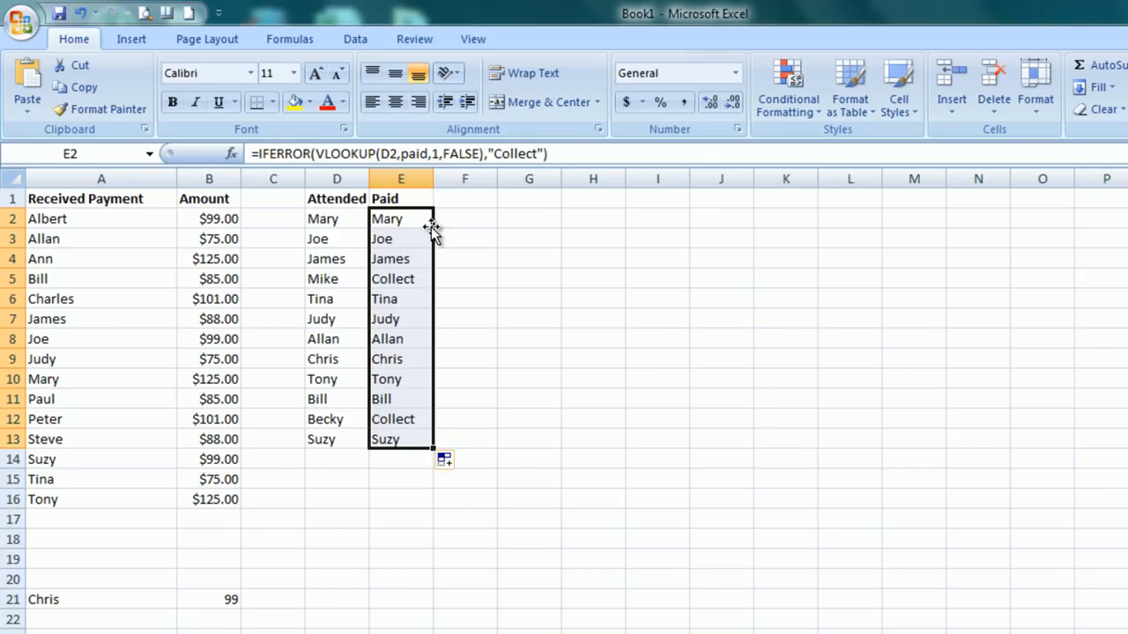
{"action": "left_click", "coordinate": [401, 278]}
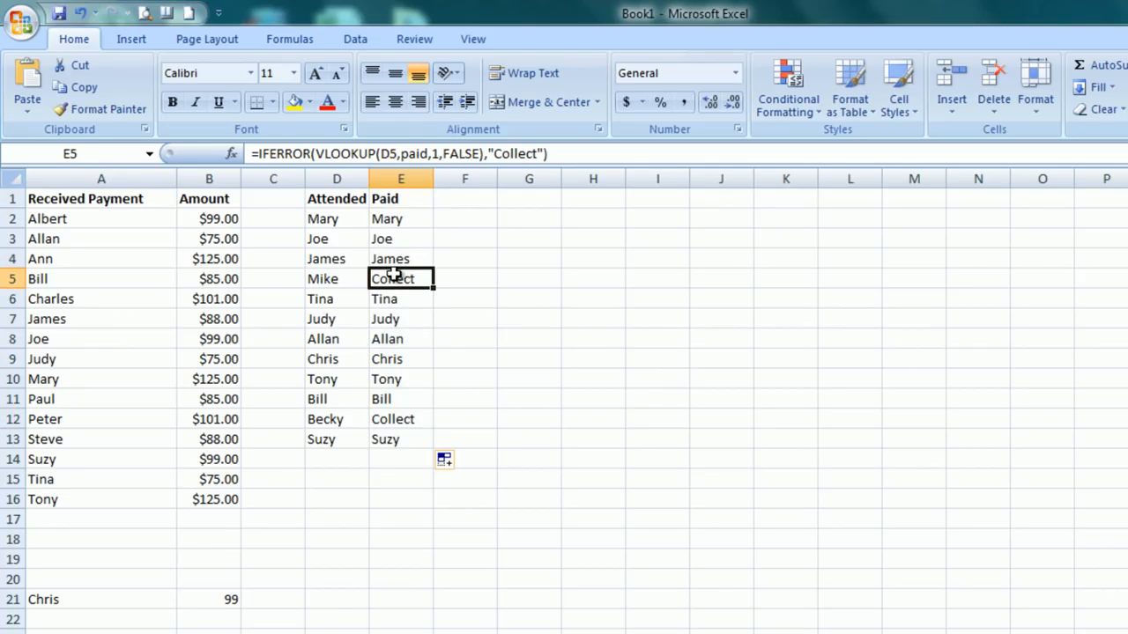
{"action": "left_click", "coordinate": [410, 420]}
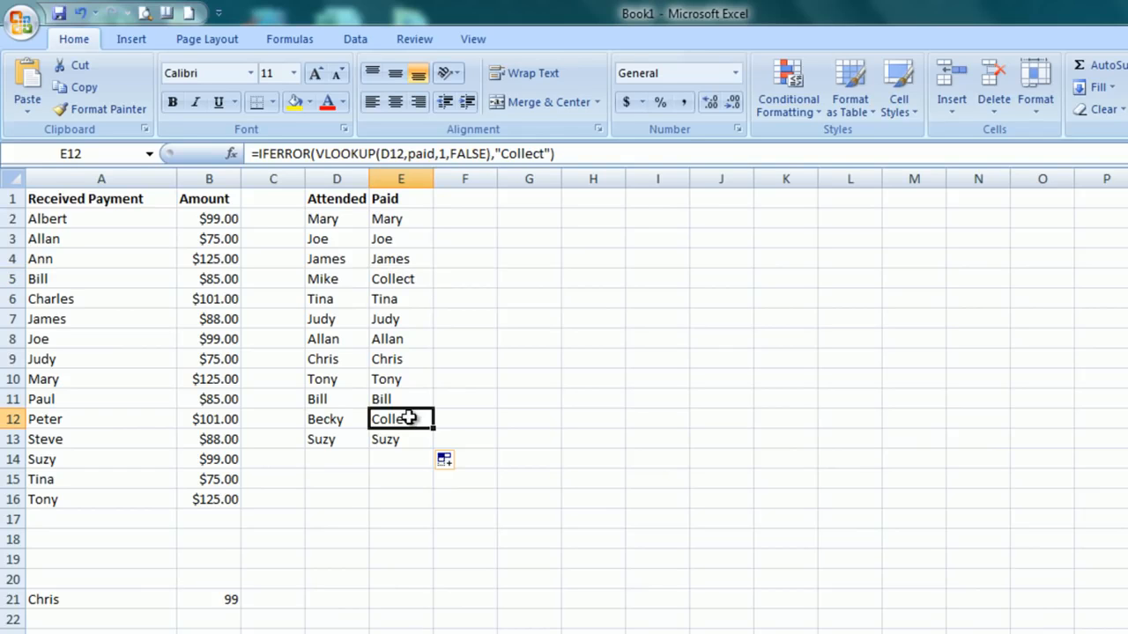